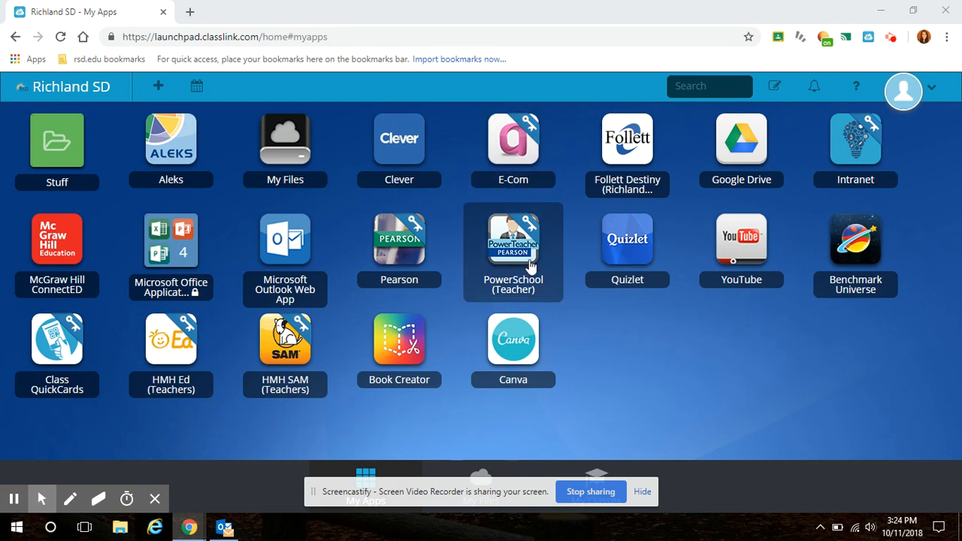
Search the App Library for "realtime" and add the RealtimeBoard app to My Apps
click(160, 94)
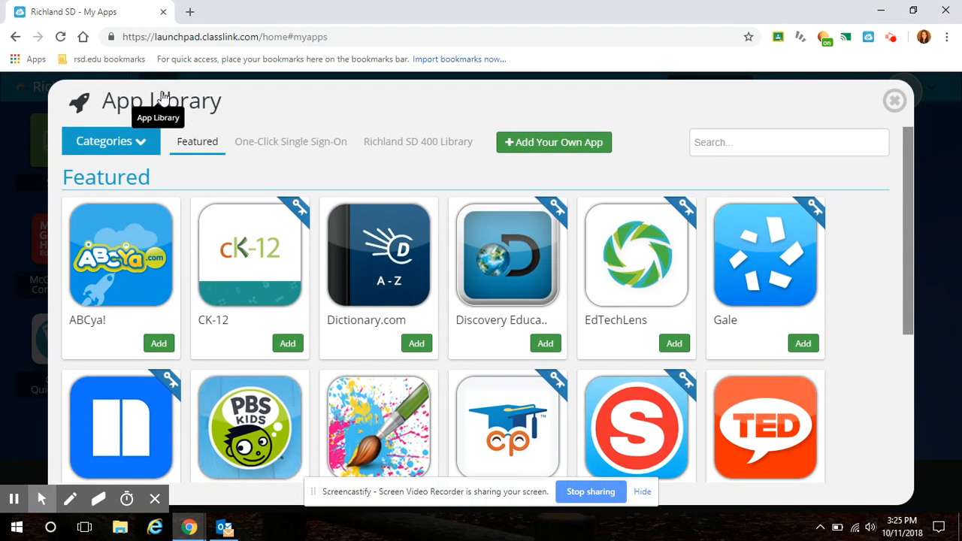
click(738, 145)
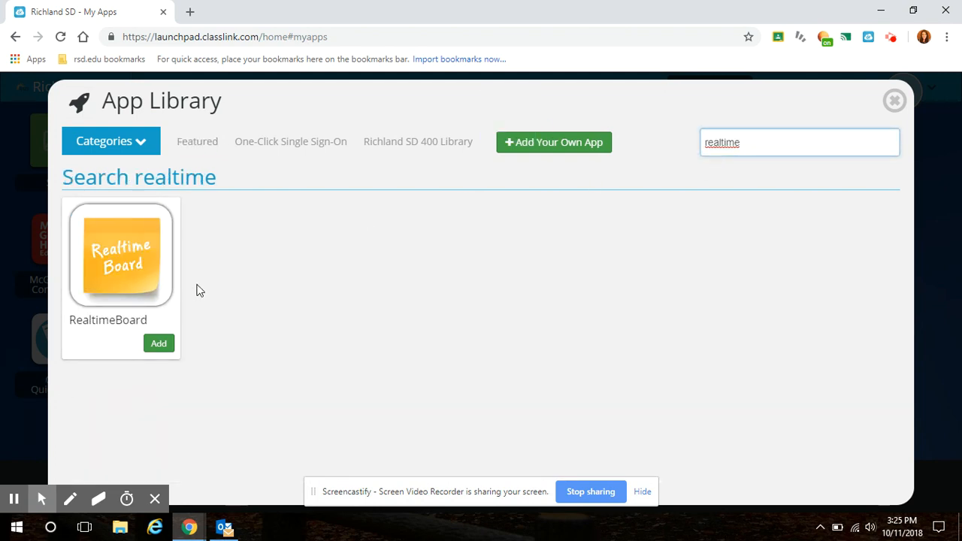
click(167, 348)
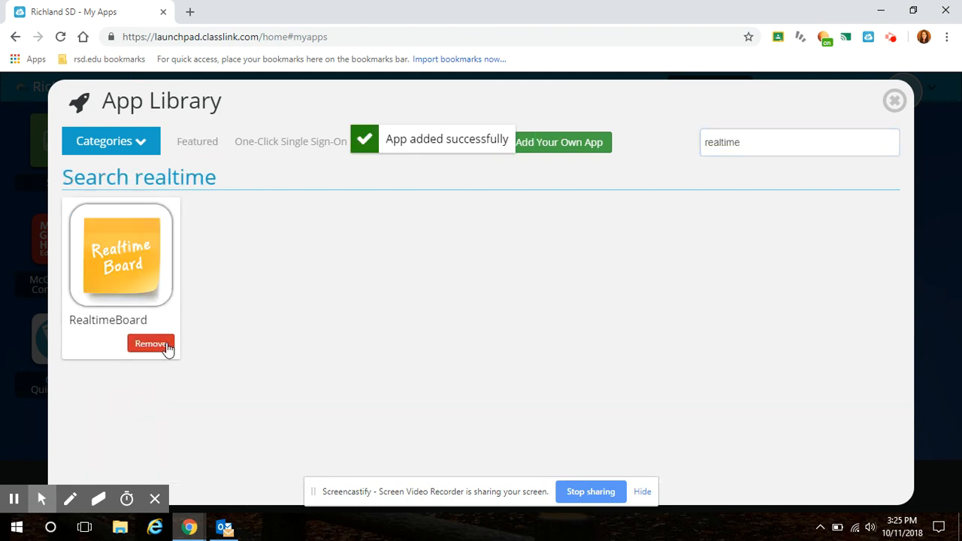
click(895, 100)
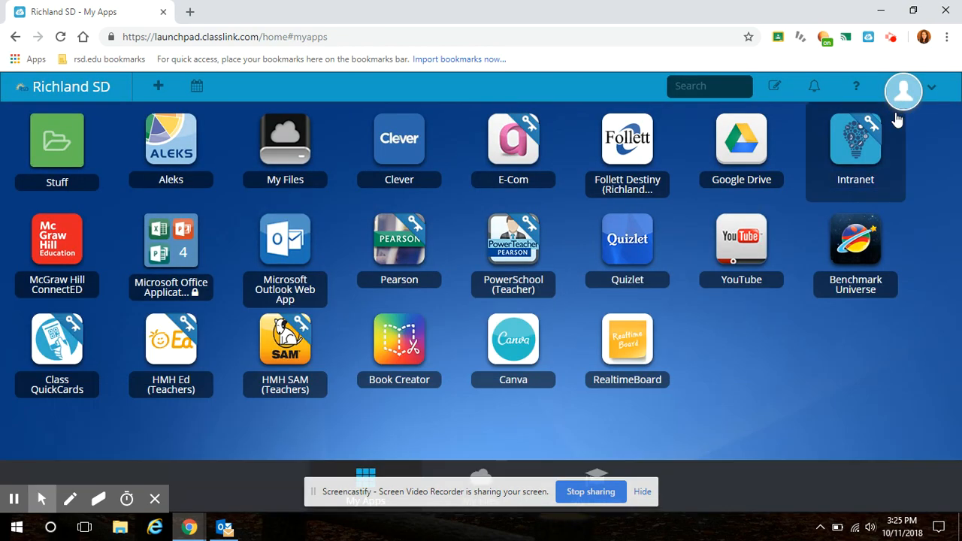
Open RealtimeBoard and log in through Google with the school account, agreeing to the terms
click(618, 340)
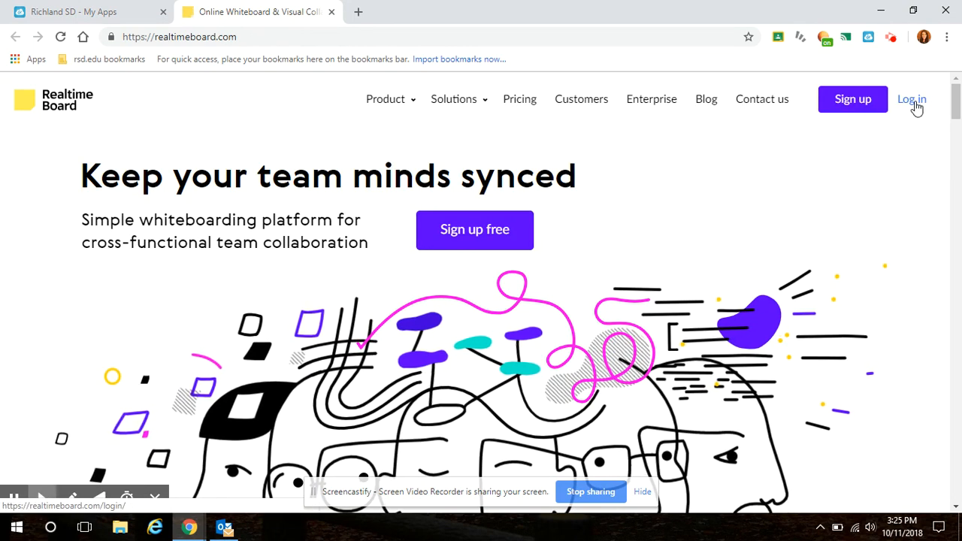
click(917, 108)
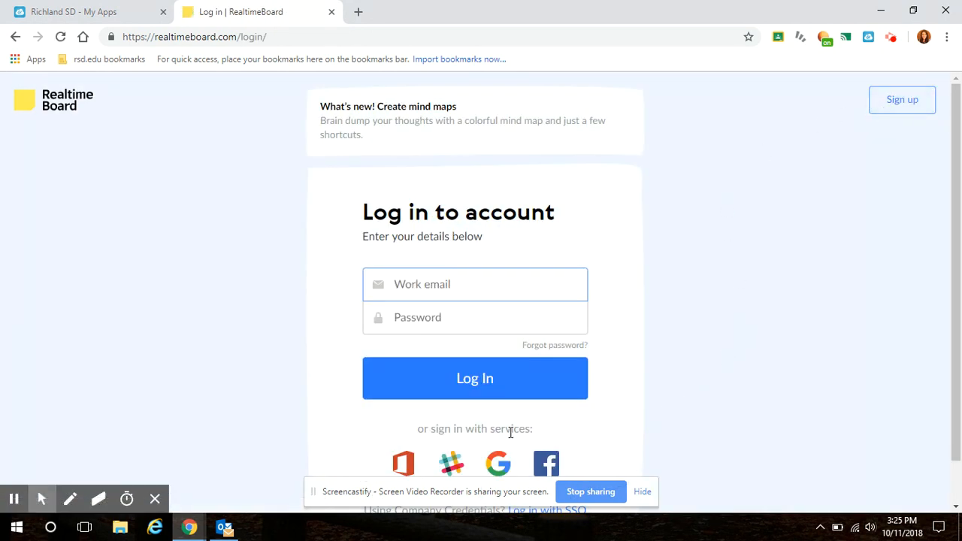
scroll(579, 361, down, 1)
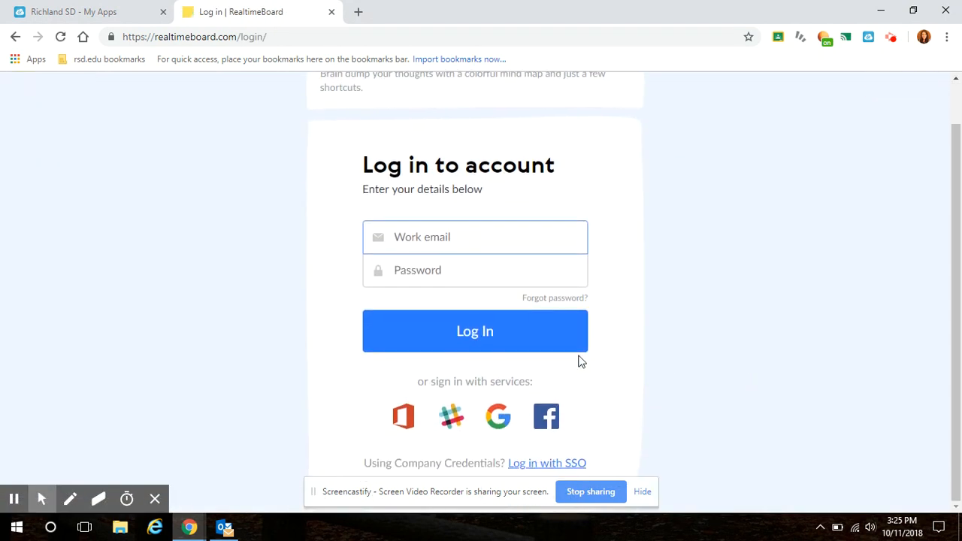
click(498, 421)
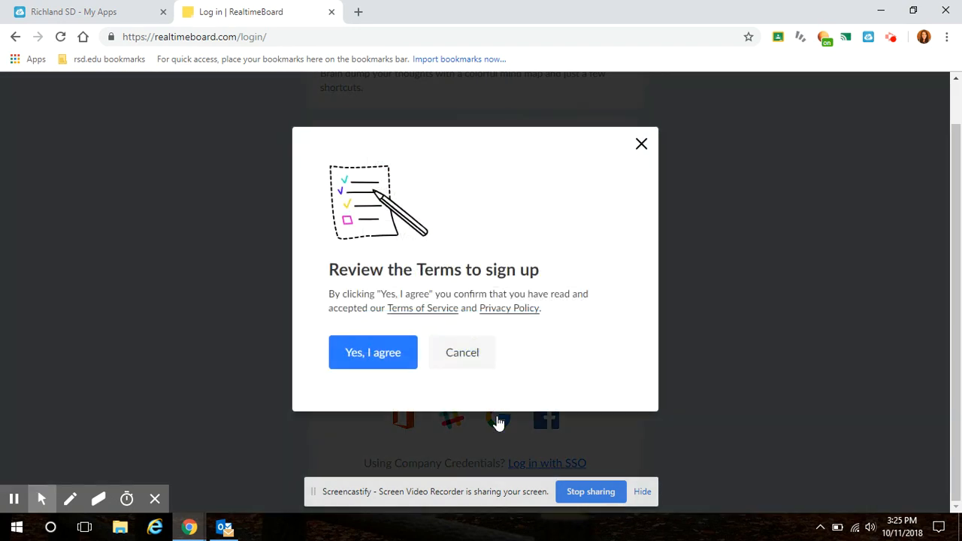
click(378, 355)
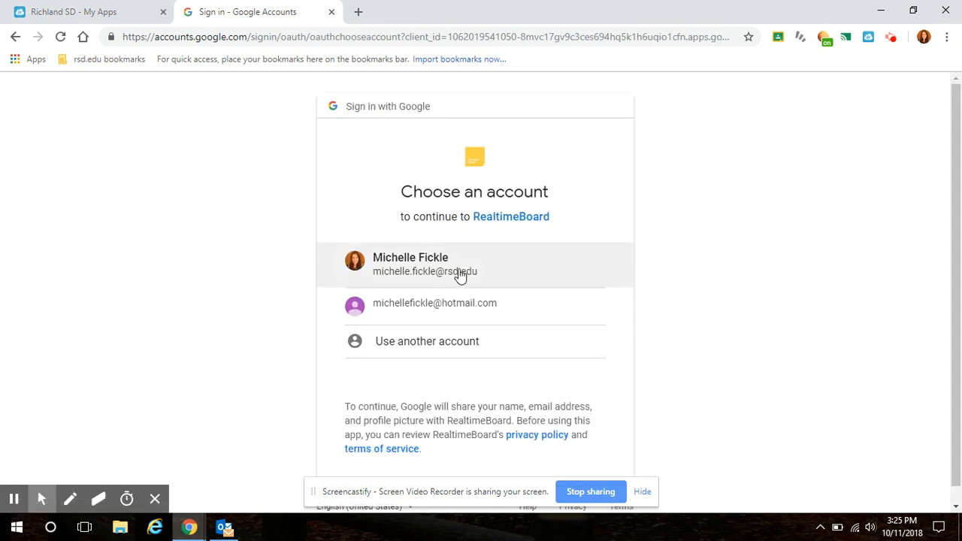
click(502, 264)
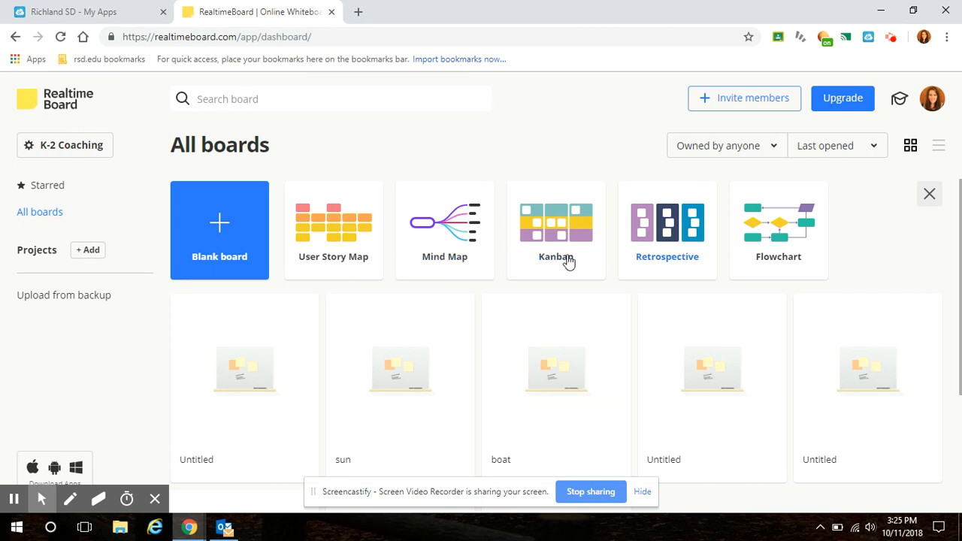
Create a blank board, look through the template choices and continue without a template
click(215, 224)
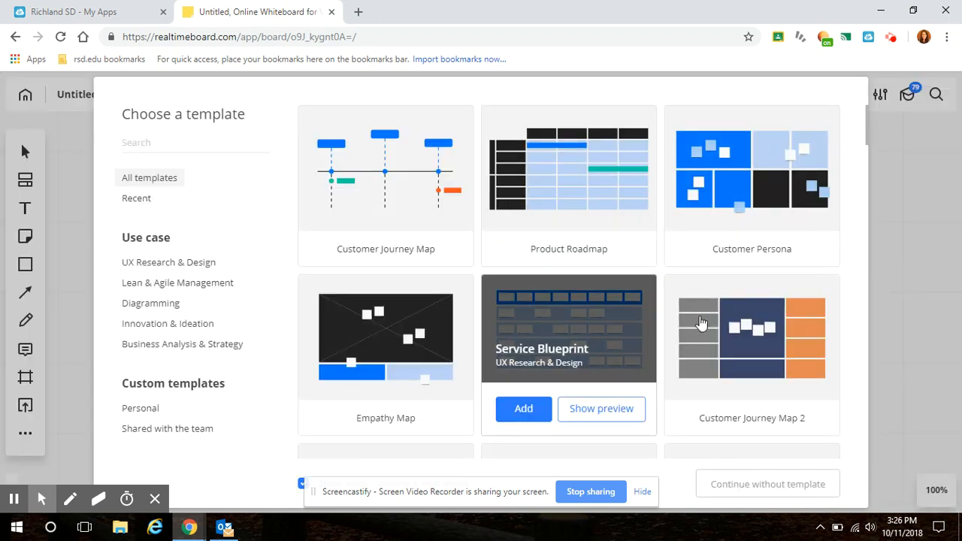
scroll(720, 338, down, 3)
scroll(719, 340, down, 3)
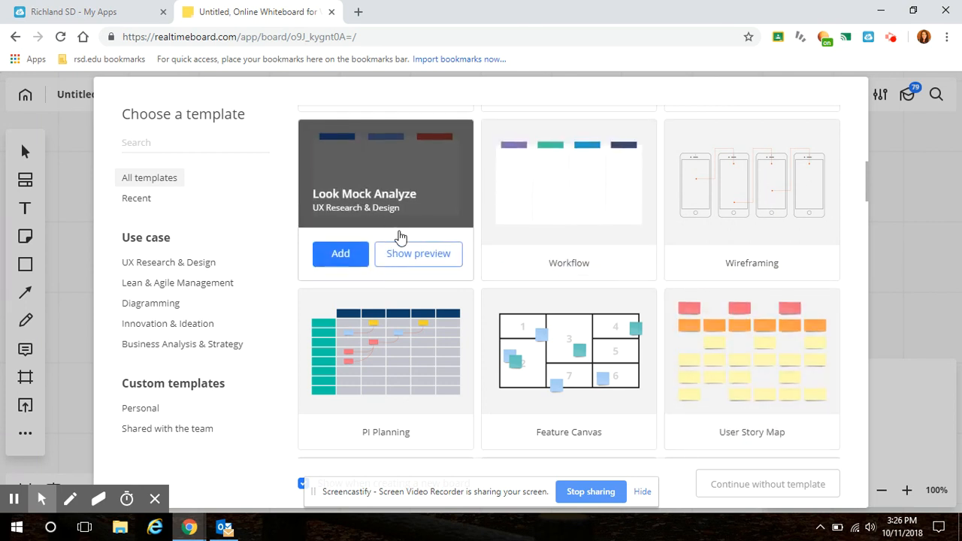
scroll(651, 359, down, 1)
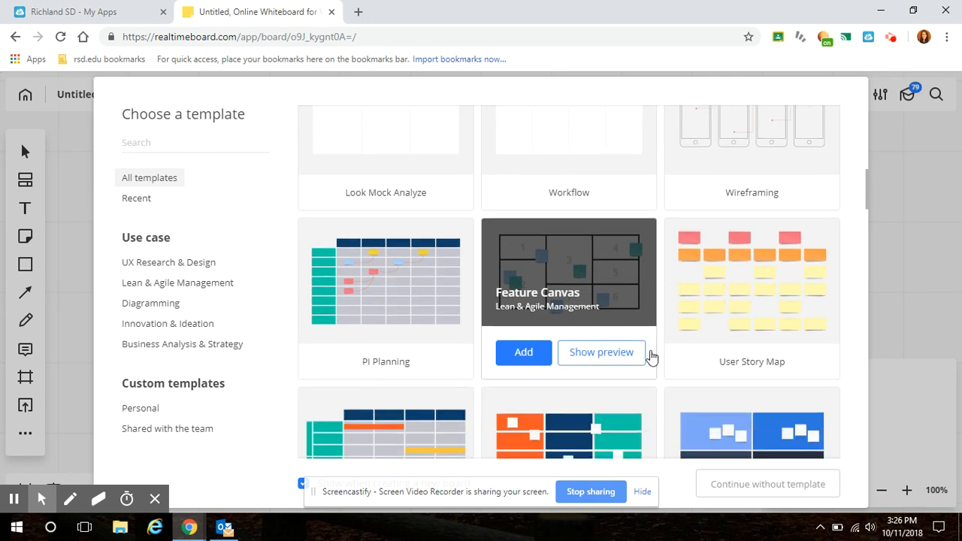
scroll(651, 359, down, 3)
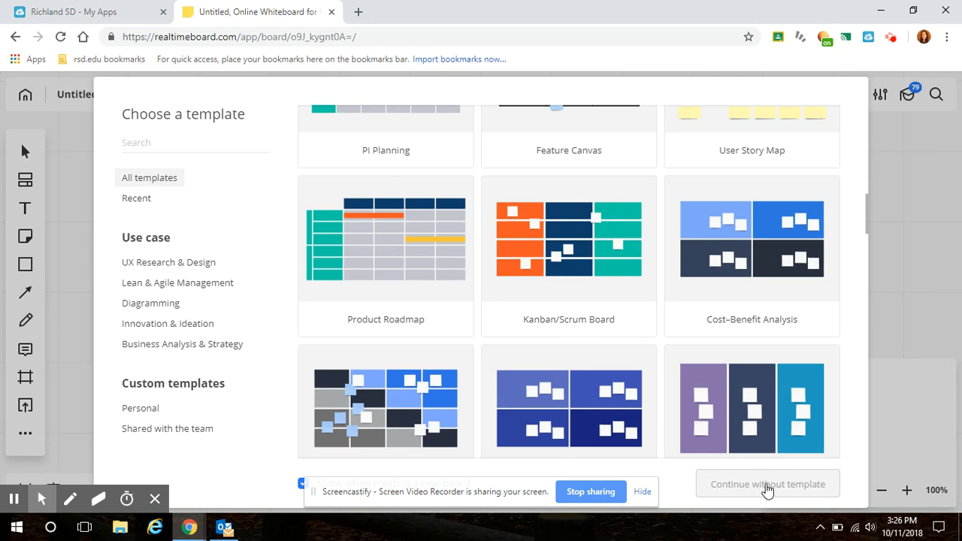
click(768, 488)
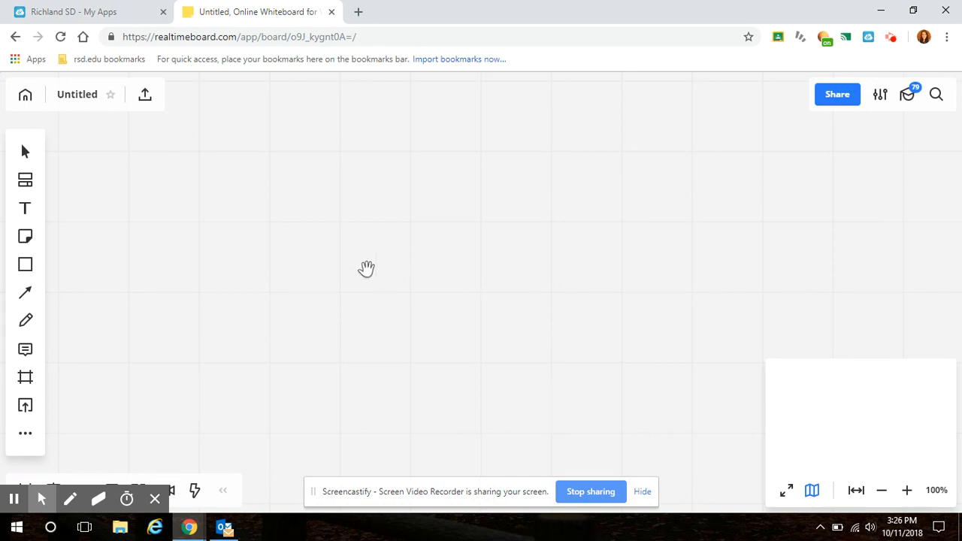
Draw a thick cyan wavy waterline across the lower part of the board with the pen
click(25, 320)
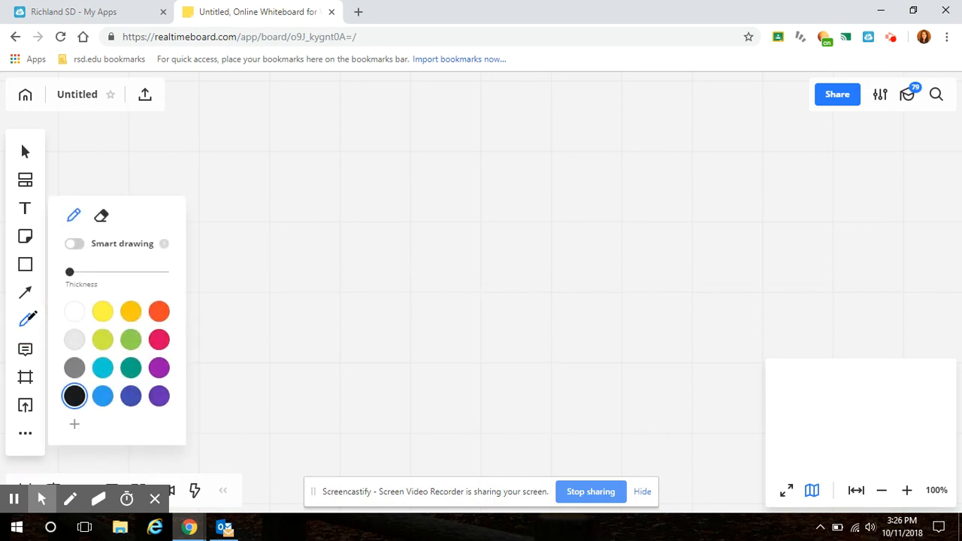
drag(70, 272, 119, 275)
click(103, 368)
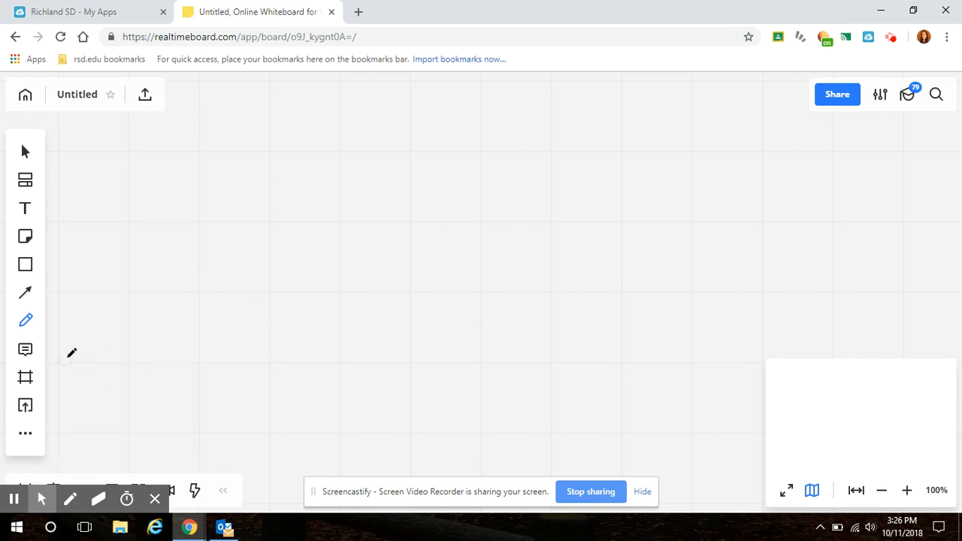
mouse_move(67, 360)
mouse_down()
mouse_move(145, 336)
mouse_move(300, 371)
mouse_move(492, 348)
mouse_move(666, 384)
mouse_move(829, 367)
mouse_move(915, 376)
mouse_up()
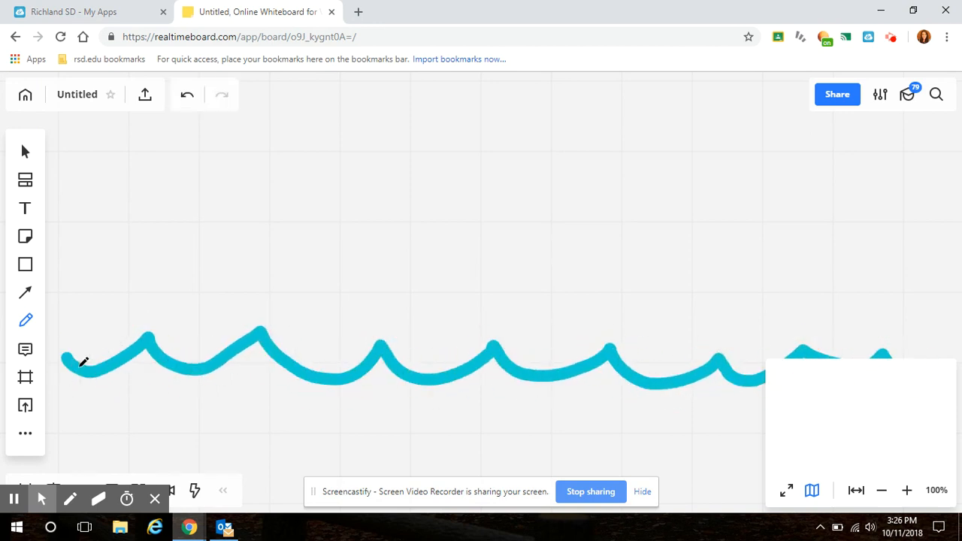
Draw a black boat hull with a mast and curved sail sitting on the waves
click(27, 320)
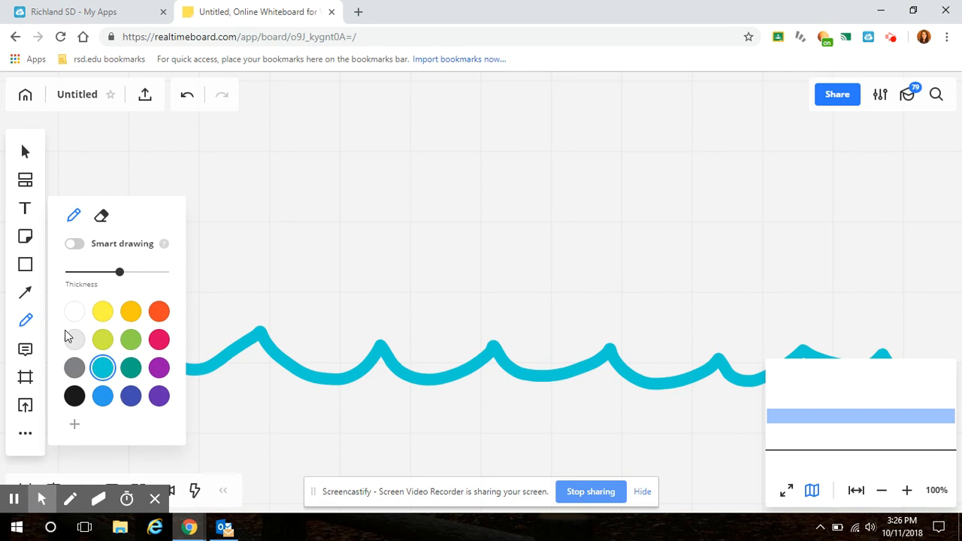
click(73, 395)
mouse_move(336, 260)
mouse_down()
mouse_move(412, 344)
mouse_move(608, 331)
mouse_move(654, 240)
mouse_move(329, 260)
mouse_up()
mouse_move(470, 246)
mouse_down()
mouse_move(484, 92)
mouse_move(526, 174)
mouse_move(487, 196)
mouse_up()
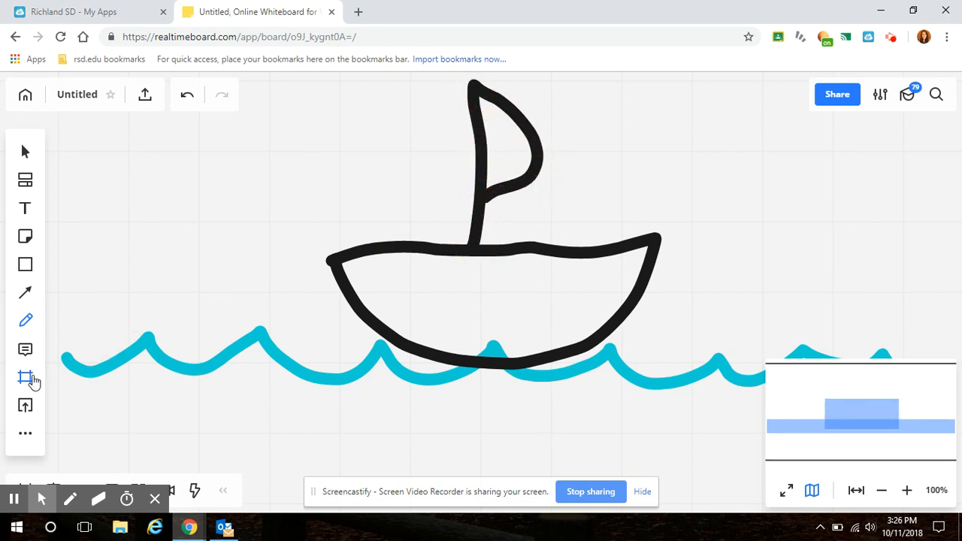
Draw a yellow sun arc with four rays in the upper corner of the board, opposite the open side of the sail
click(26, 320)
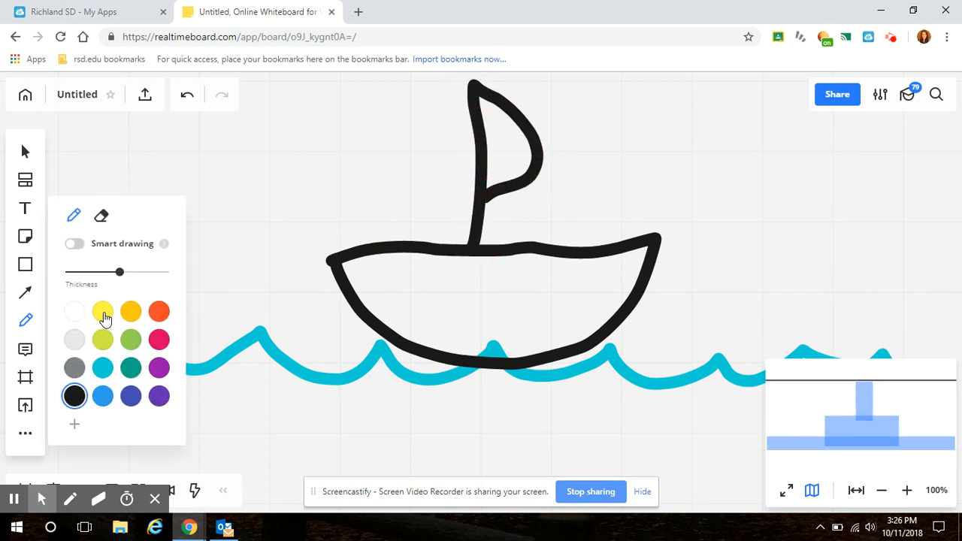
click(103, 316)
mouse_move(66, 181)
mouse_down()
mouse_move(173, 154)
mouse_move(244, 74)
mouse_up()
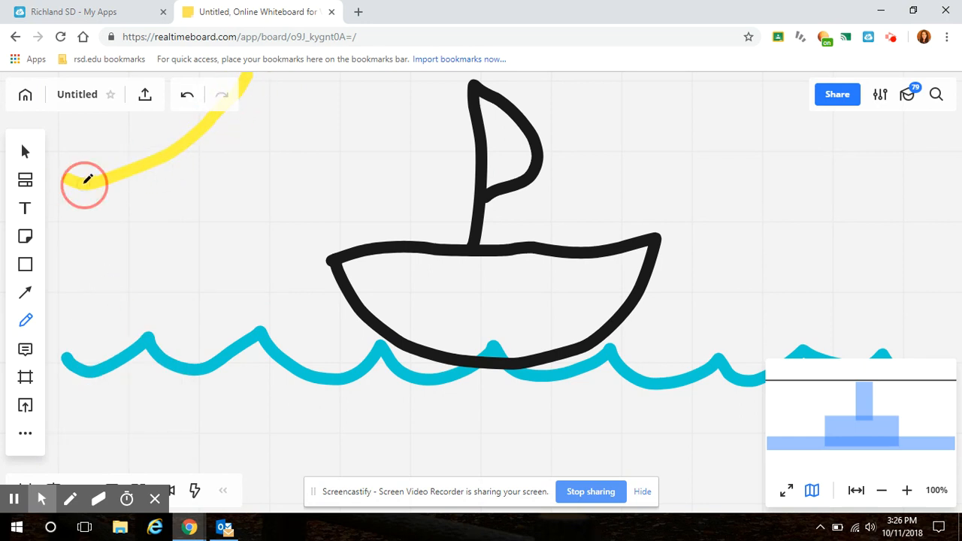
drag(82, 181, 104, 270)
drag(132, 173, 173, 225)
drag(181, 144, 269, 178)
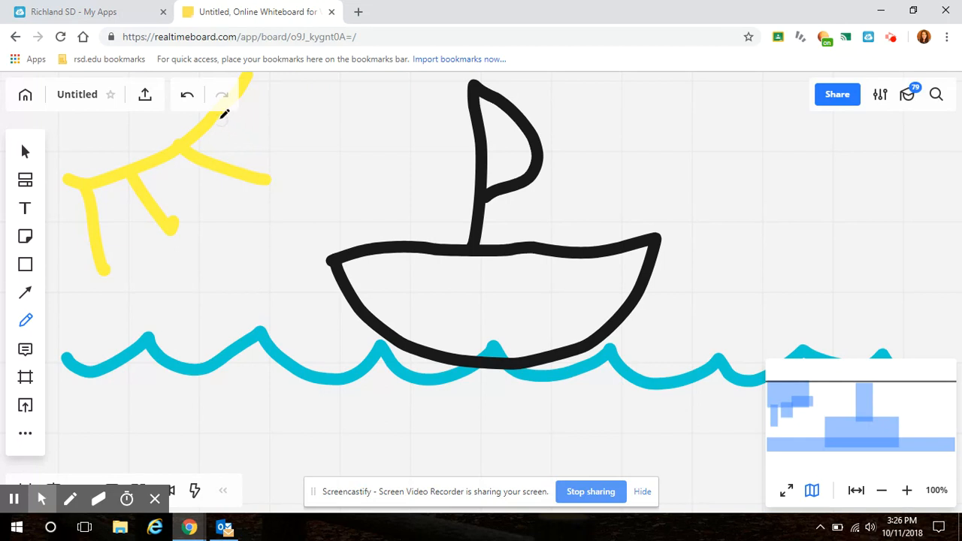
mouse_move(223, 114)
mouse_down()
mouse_move(247, 133)
mouse_move(305, 118)
mouse_up()
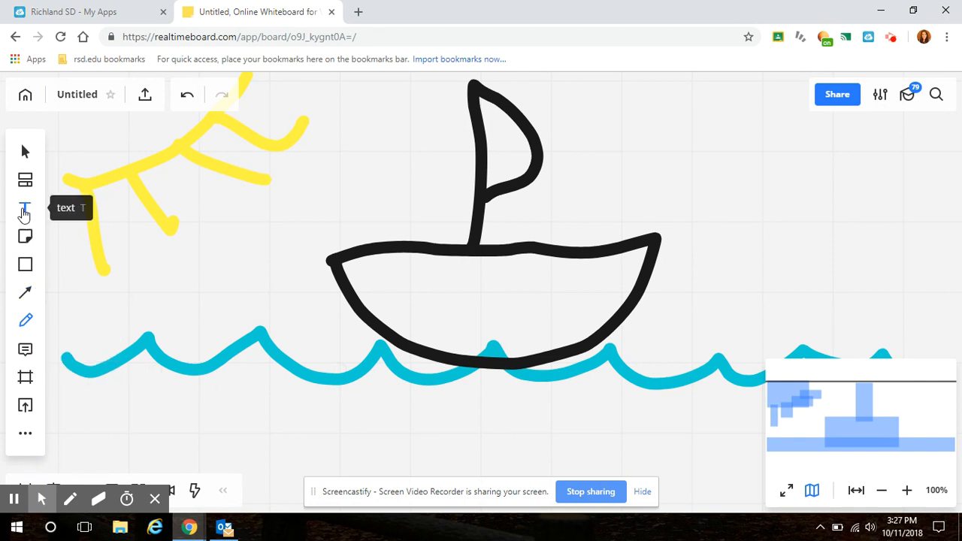
Add the text "This is a boat." beside the sail and enlarge it to font size 39
click(24, 212)
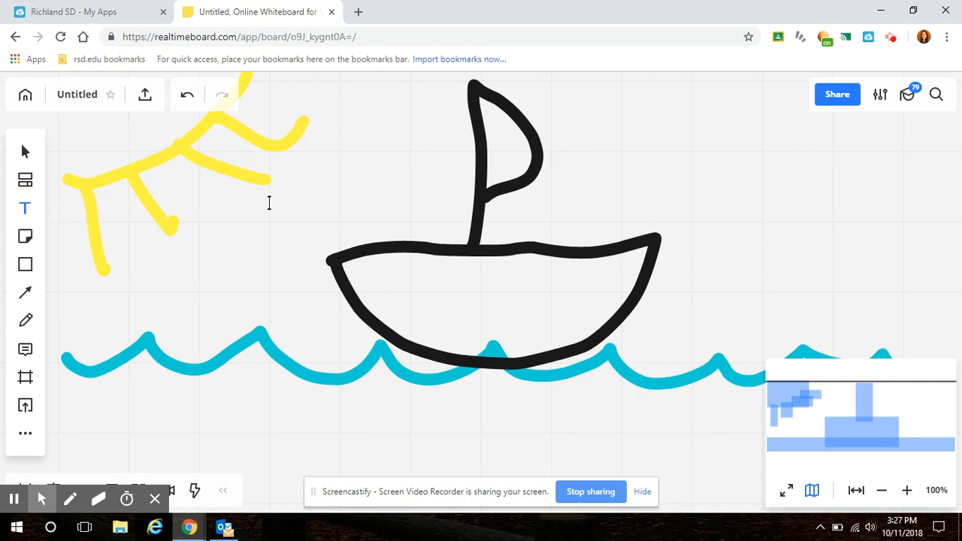
click(592, 171)
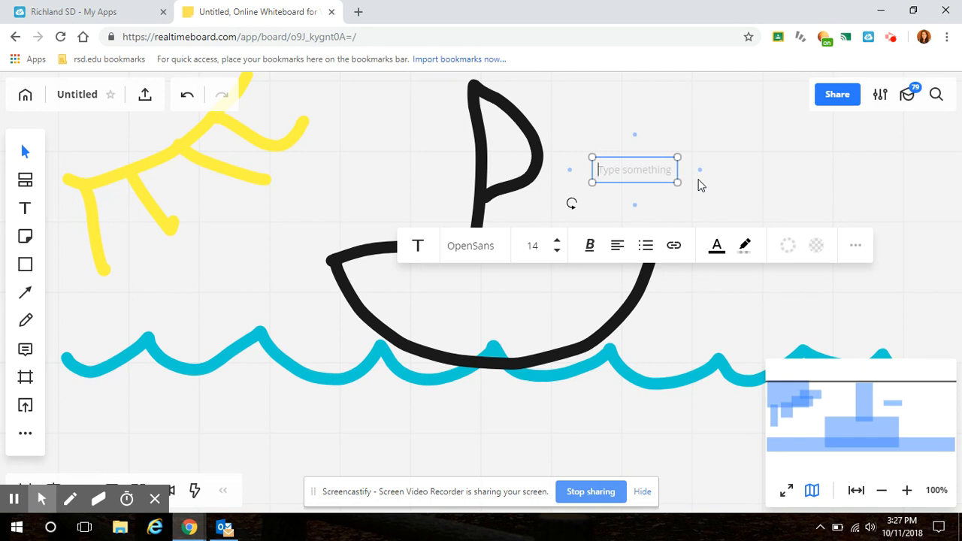
text(This is a boat.)
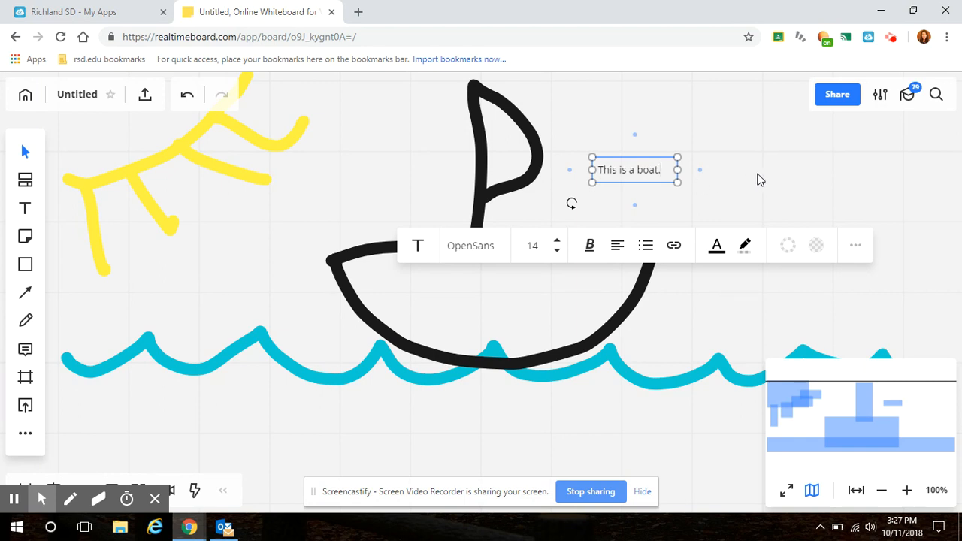
click(759, 180)
click(639, 178)
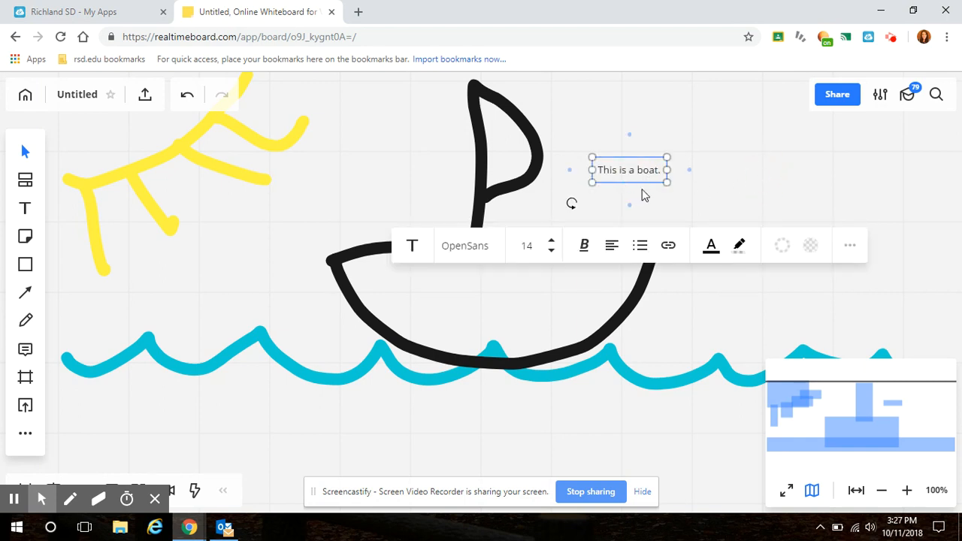
drag(667, 182, 798, 227)
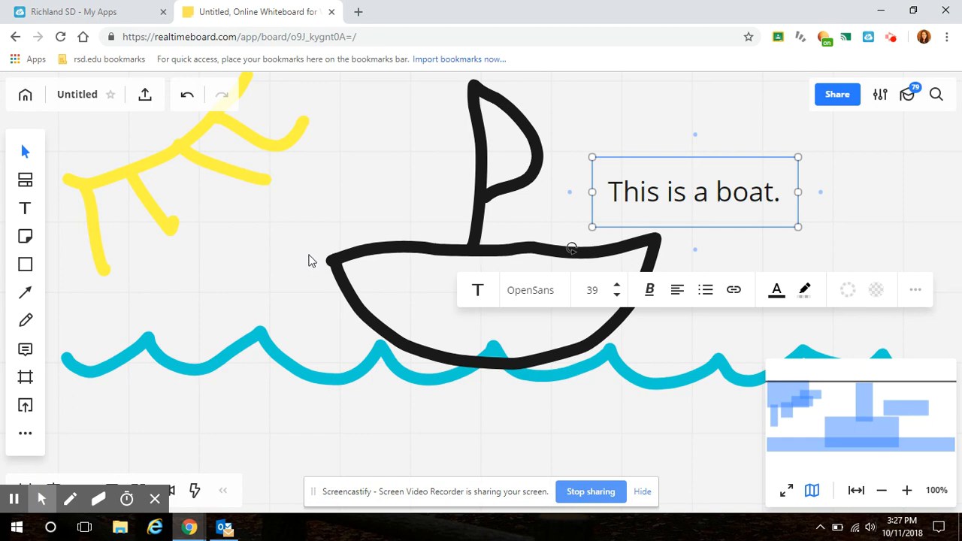
Place an orange sticky note below the sun reading "My name is" plus the author's first name, and enlarge the note
click(26, 237)
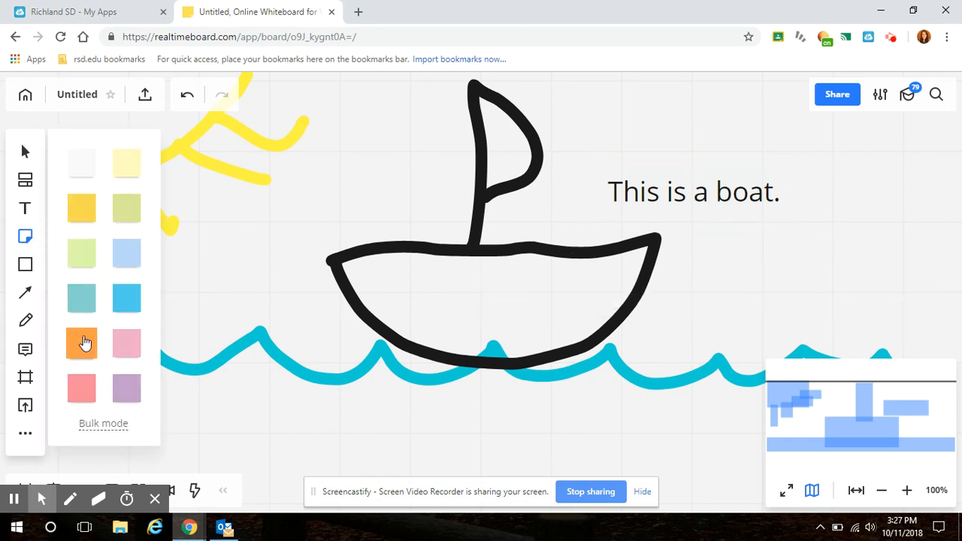
click(84, 337)
click(148, 255)
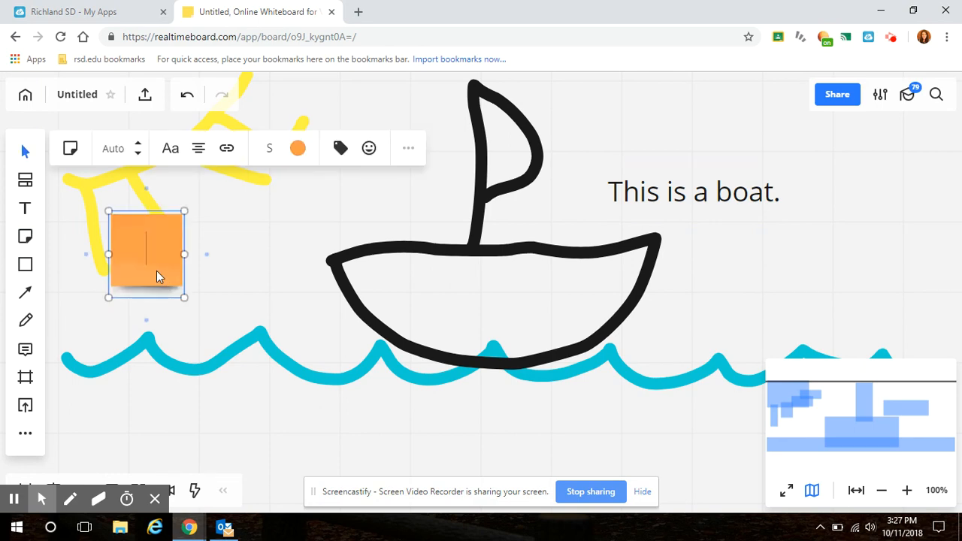
text(My n)
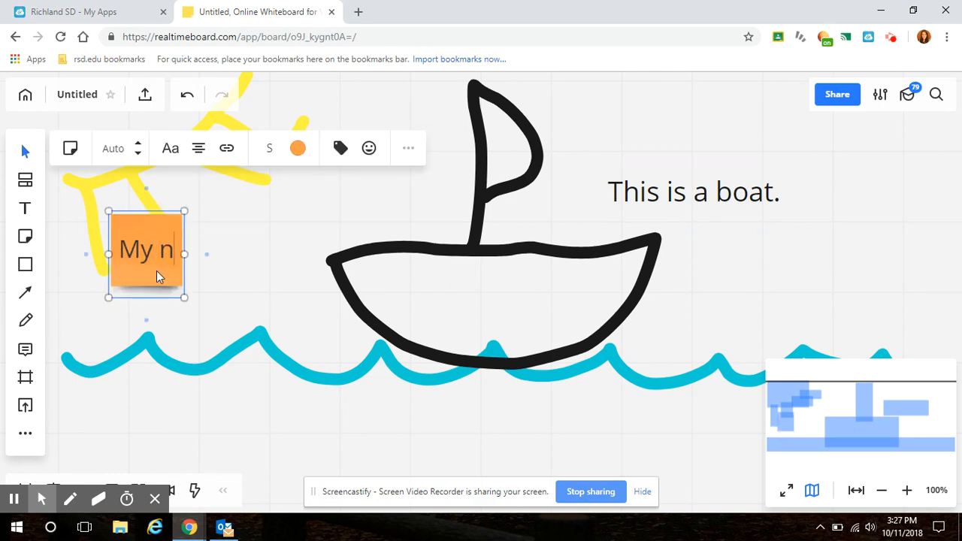
text(ame)
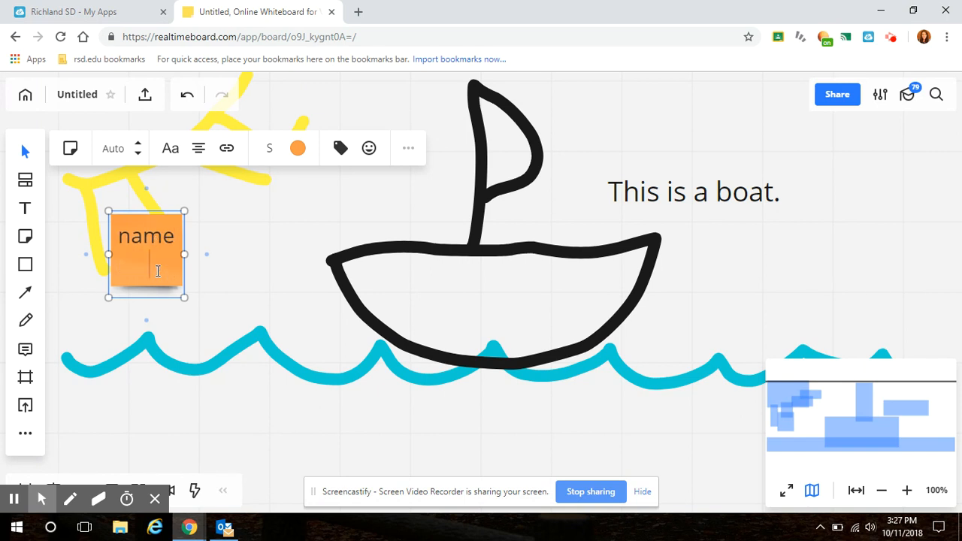
text( is Michelle.)
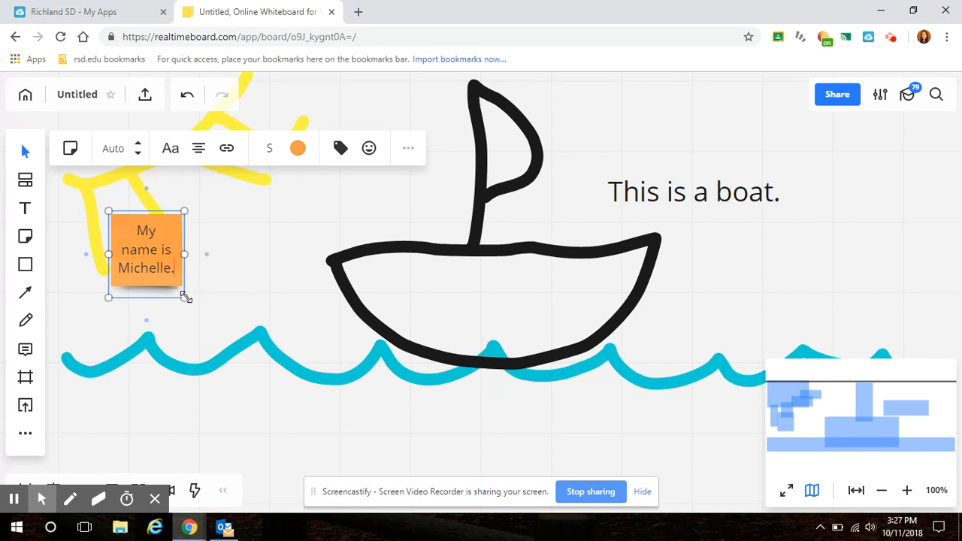
drag(185, 298, 229, 325)
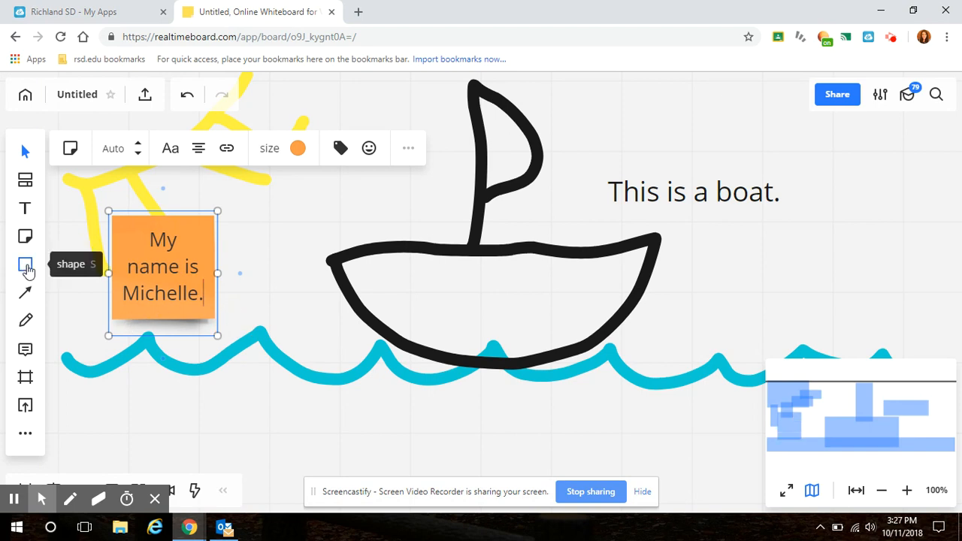
Draw a thin black stick figure with raised arms, eyes and a mouth standing on the boat between the bow and the mast
click(26, 267)
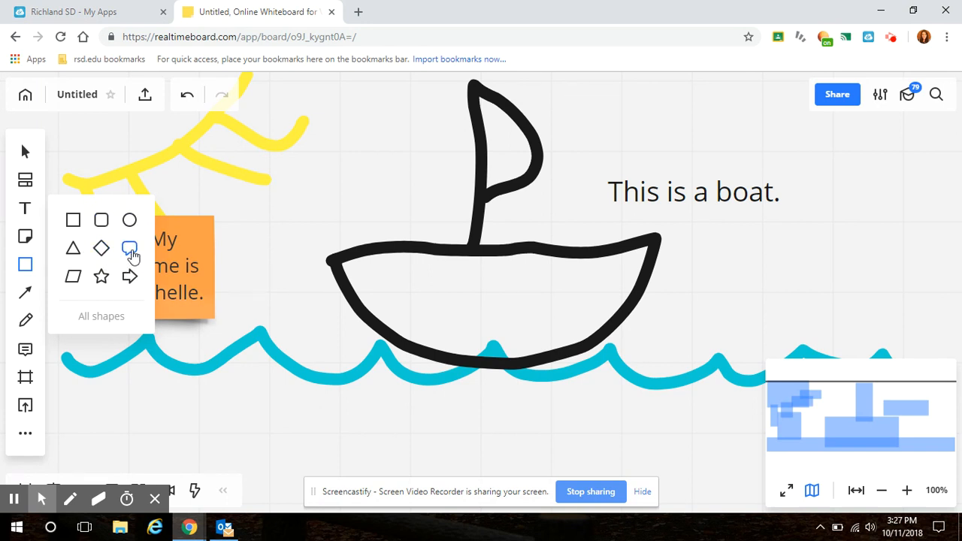
click(27, 321)
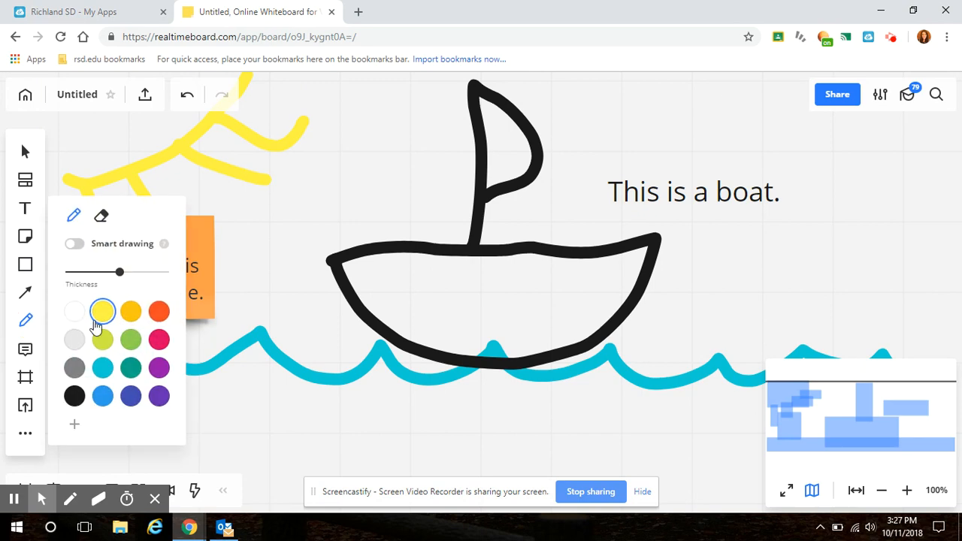
drag(117, 272, 89, 280)
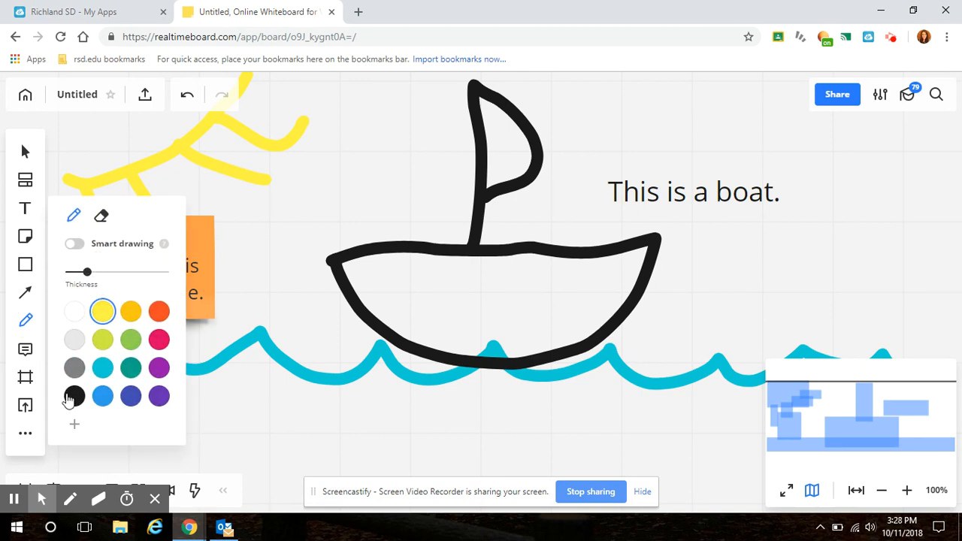
click(75, 396)
mouse_move(376, 155)
mouse_down()
mouse_move(372, 188)
mouse_move(362, 160)
mouse_move(376, 155)
mouse_up()
mouse_move(366, 194)
mouse_down()
mouse_move(360, 243)
mouse_move(399, 208)
mouse_move(419, 235)
mouse_move(413, 175)
mouse_up()
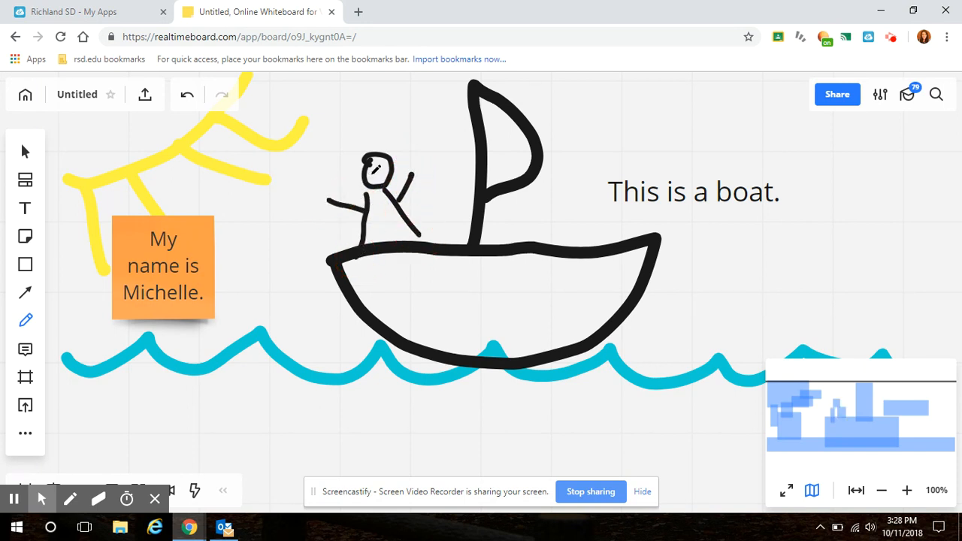
click(372, 176)
click(382, 170)
drag(376, 180, 386, 181)
Add a speech bubble reading "Help!" and place it so its tail points at the stick figure's head
click(27, 267)
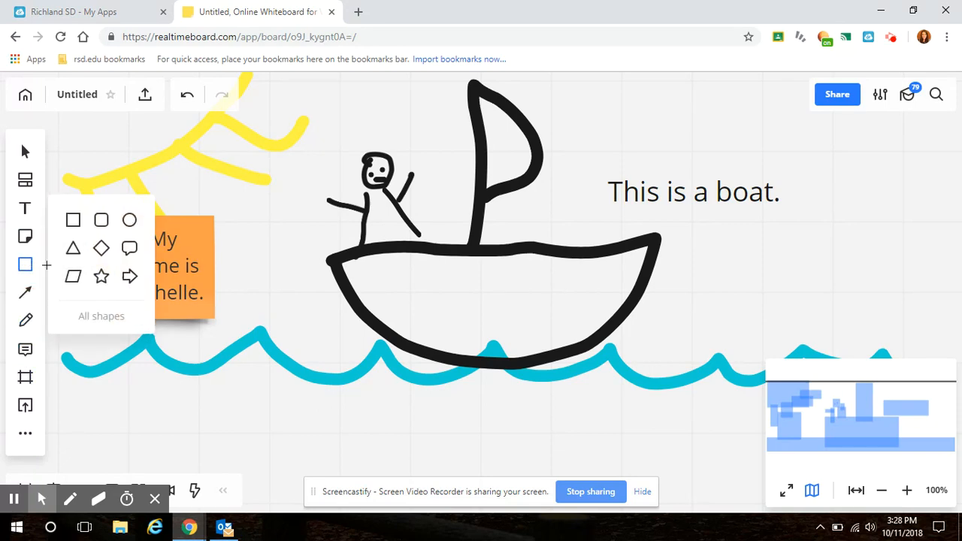
click(130, 248)
drag(305, 107, 424, 174)
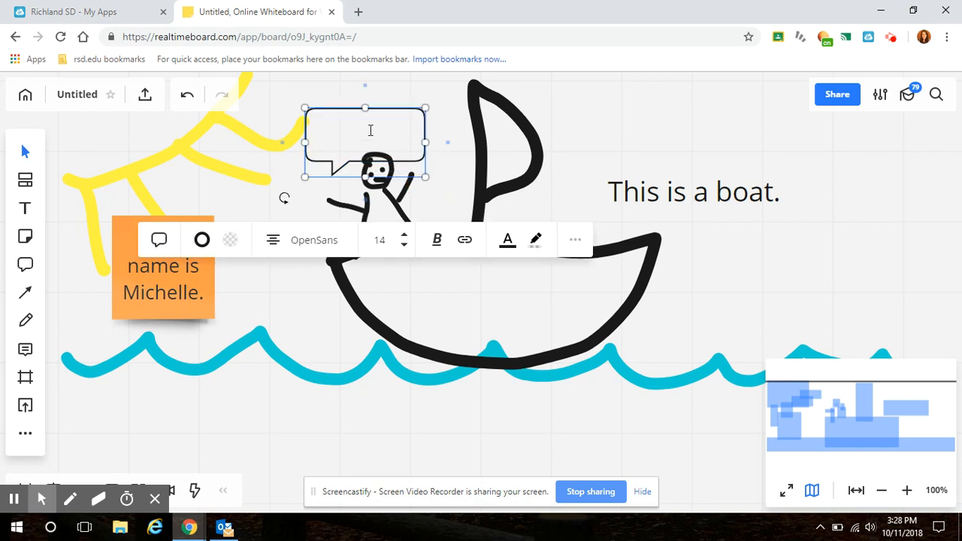
text(Hell)
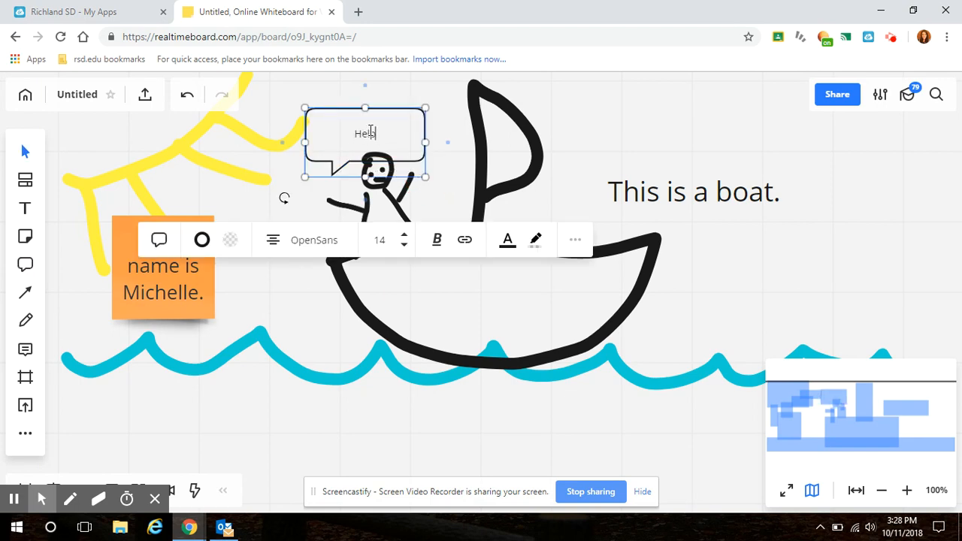
text(!)
click(285, 167)
drag(332, 164, 382, 141)
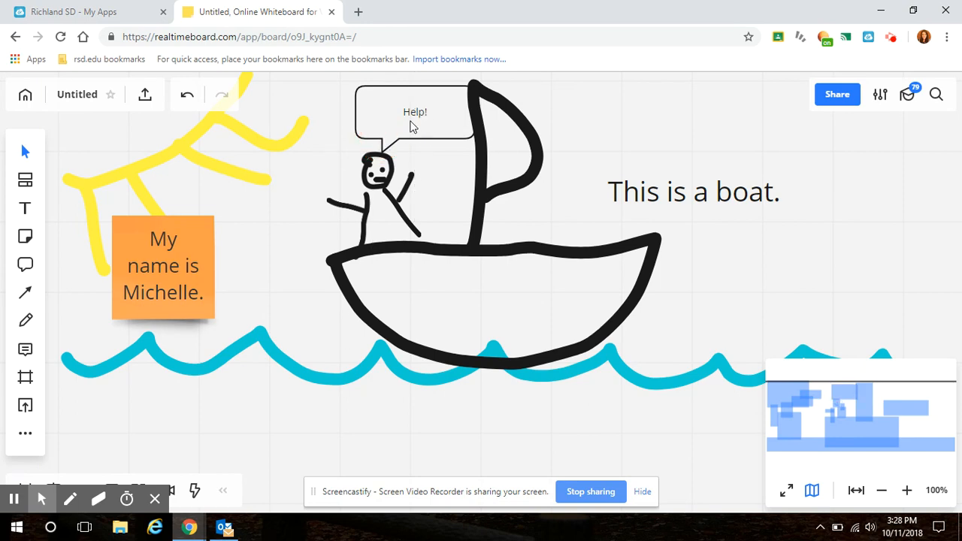
Attach a comment reading "boat" to the edge of the hull below the "This is a boat." text
click(25, 293)
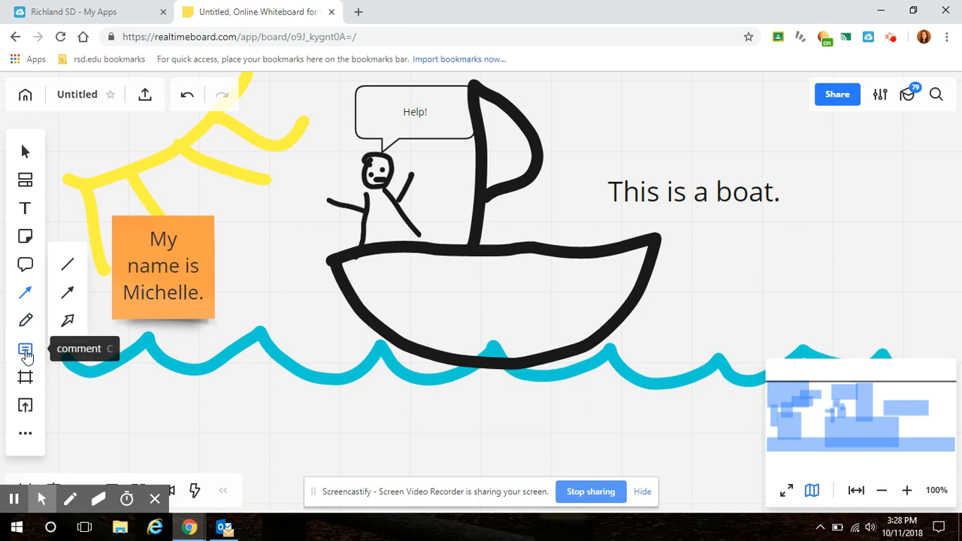
click(25, 350)
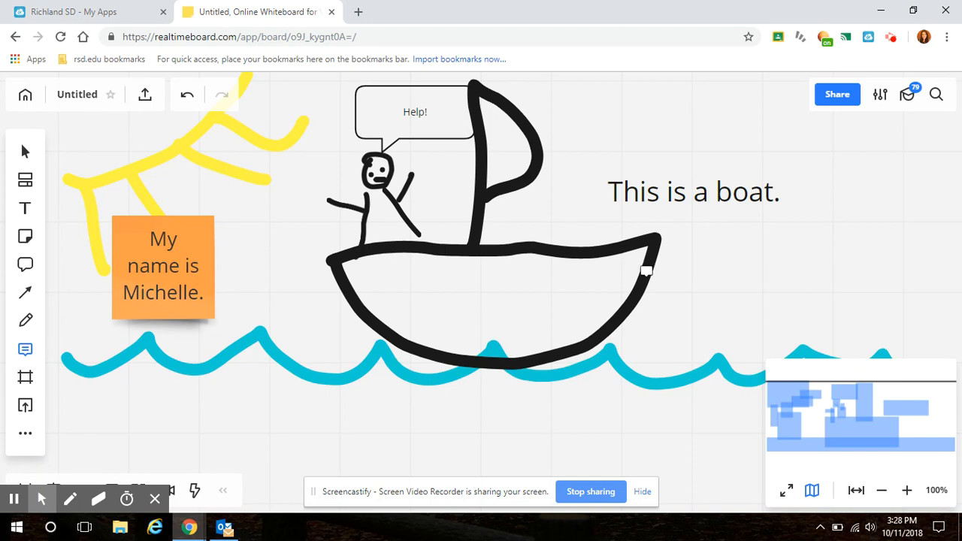
click(647, 275)
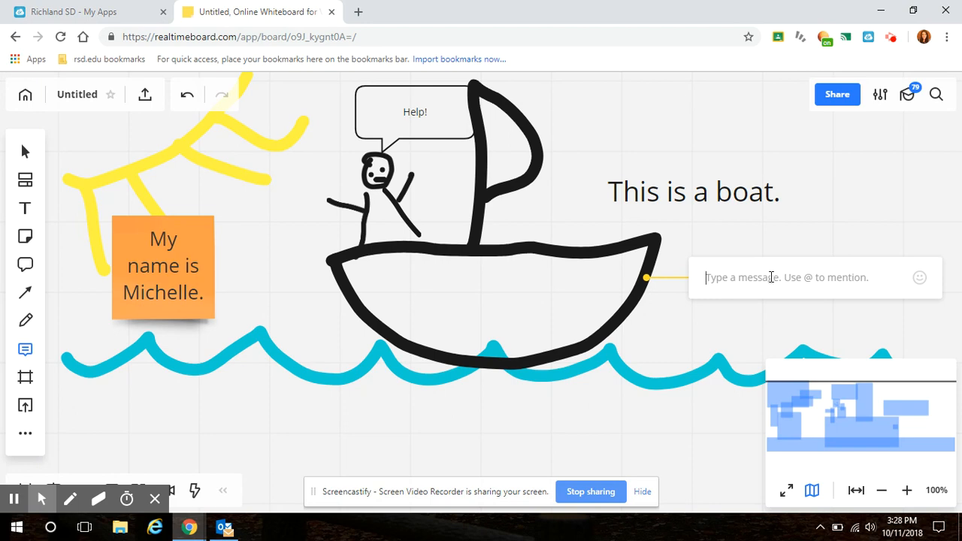
text(boa)
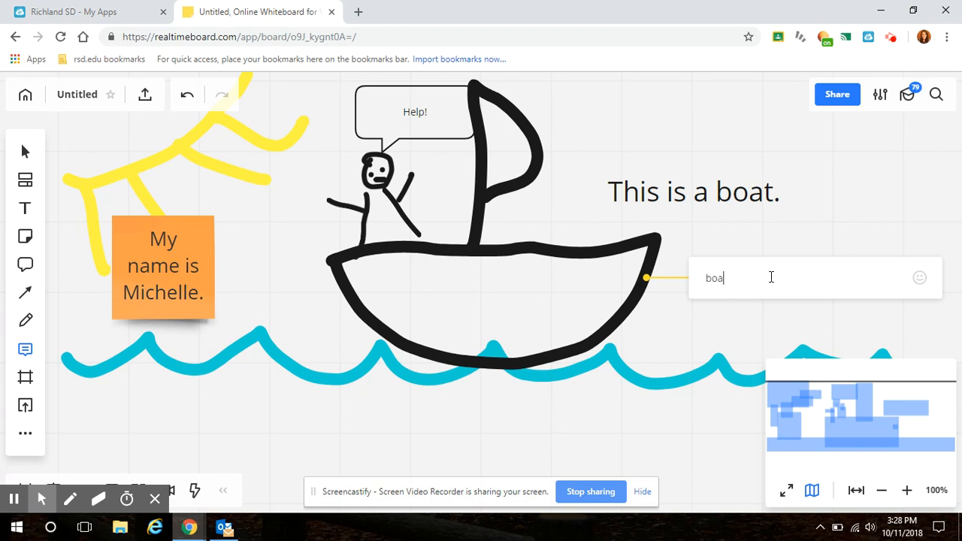
text(t)
key(Return)
Attach a comment reading "sail" to the outer curve of the sail
click(542, 154)
text(sail)
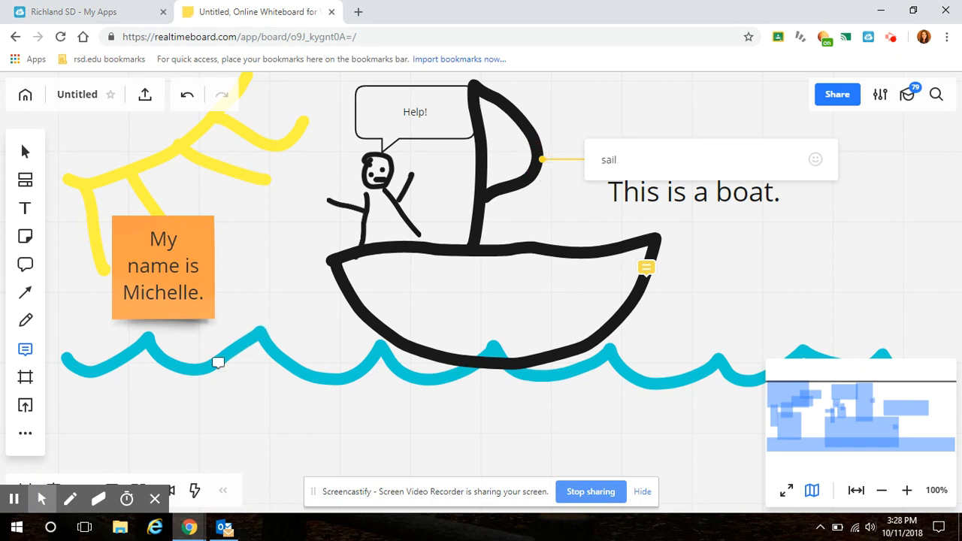
key(Return)
Add the text "water" on the waves near the sticky note and shrink it to font size 15
key(t)
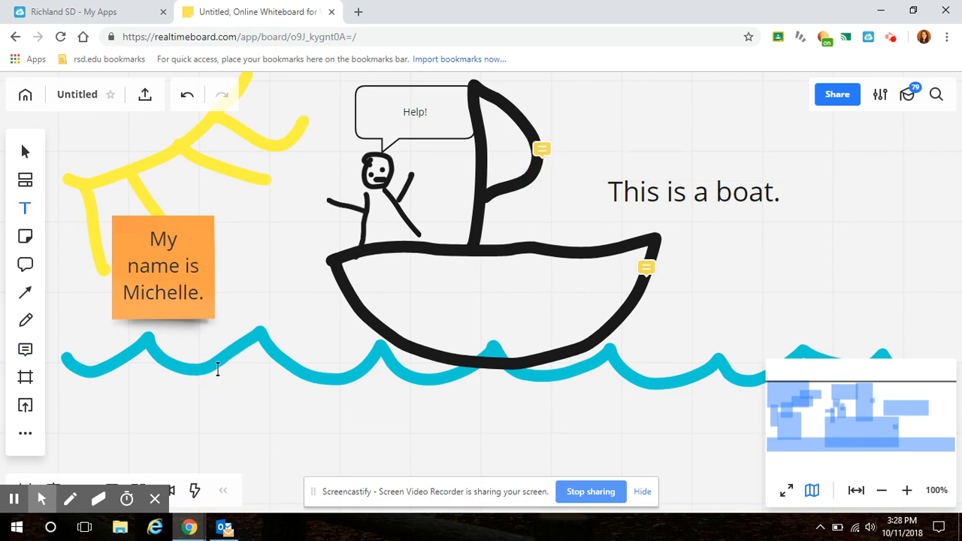
click(220, 364)
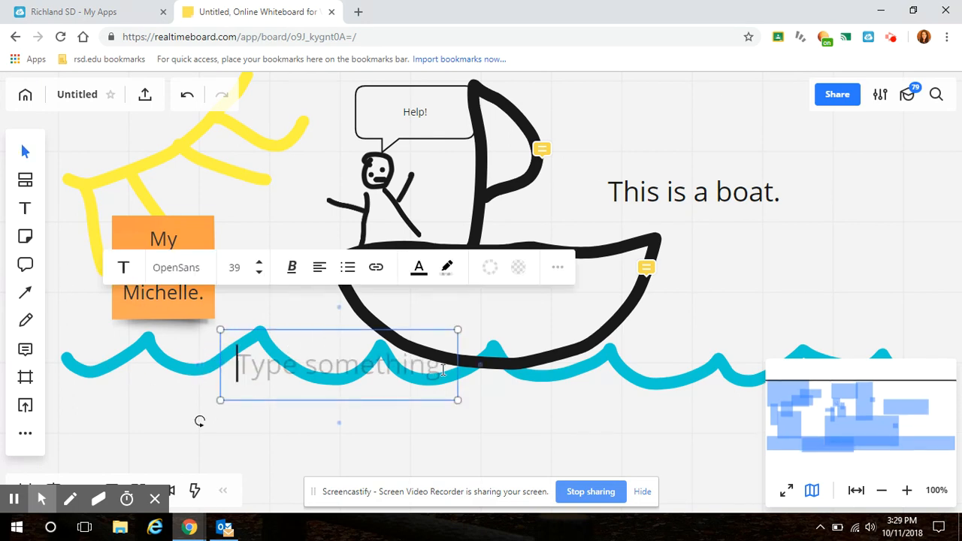
text(W)
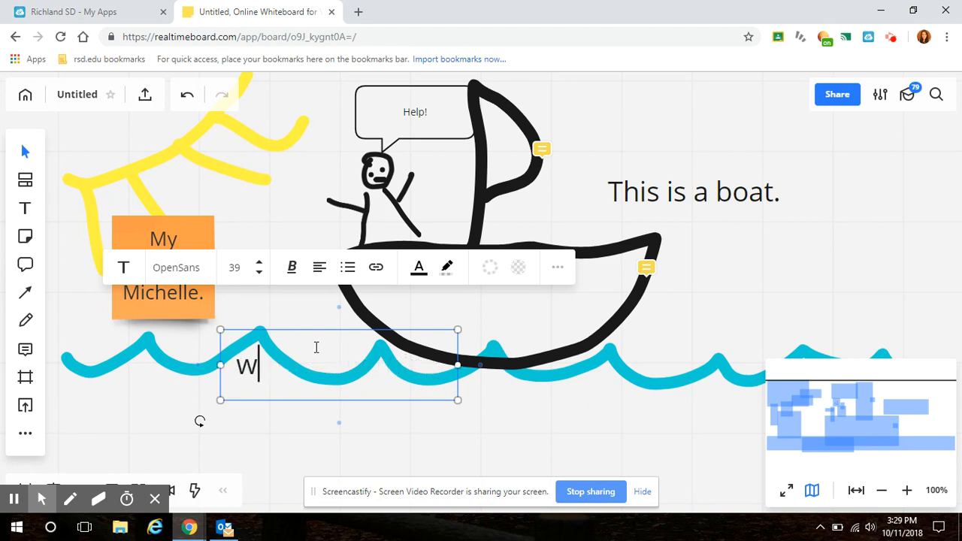
text(ater)
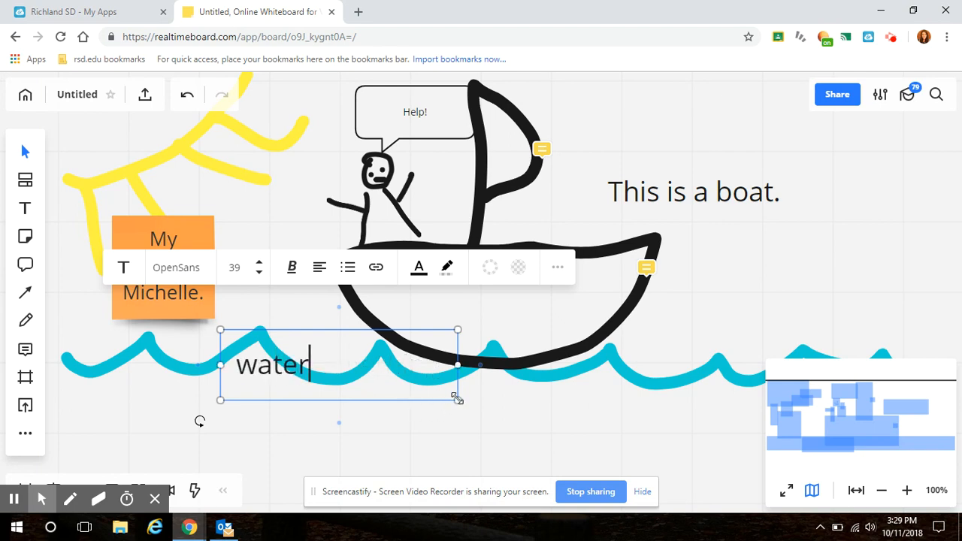
drag(459, 398, 308, 380)
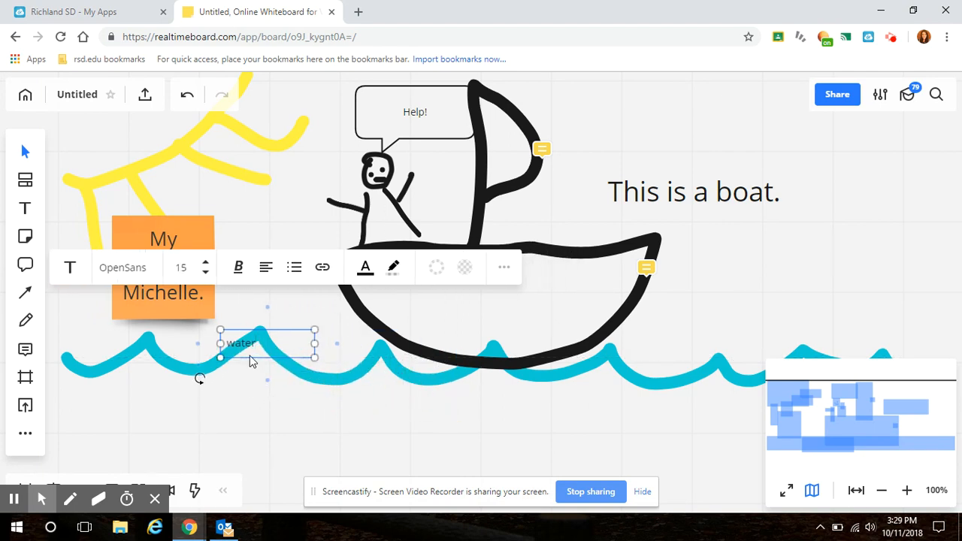
click(251, 395)
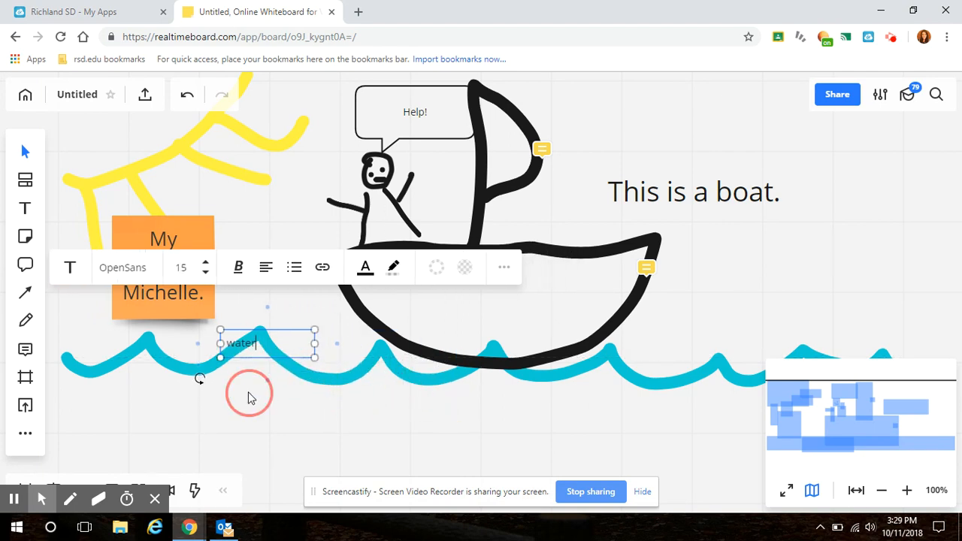
Change the hull comment's color to blue and the sail comment's color to orange
click(648, 270)
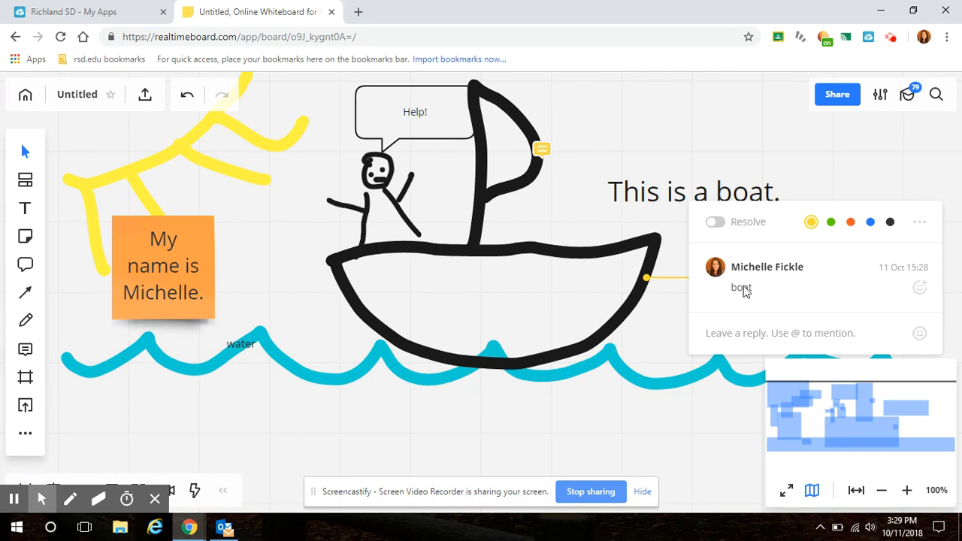
click(832, 223)
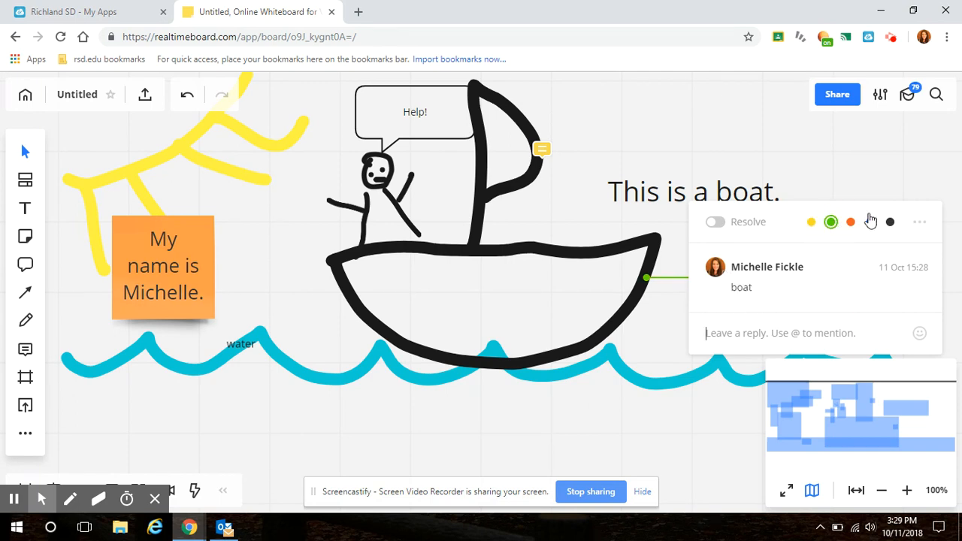
click(869, 222)
click(542, 148)
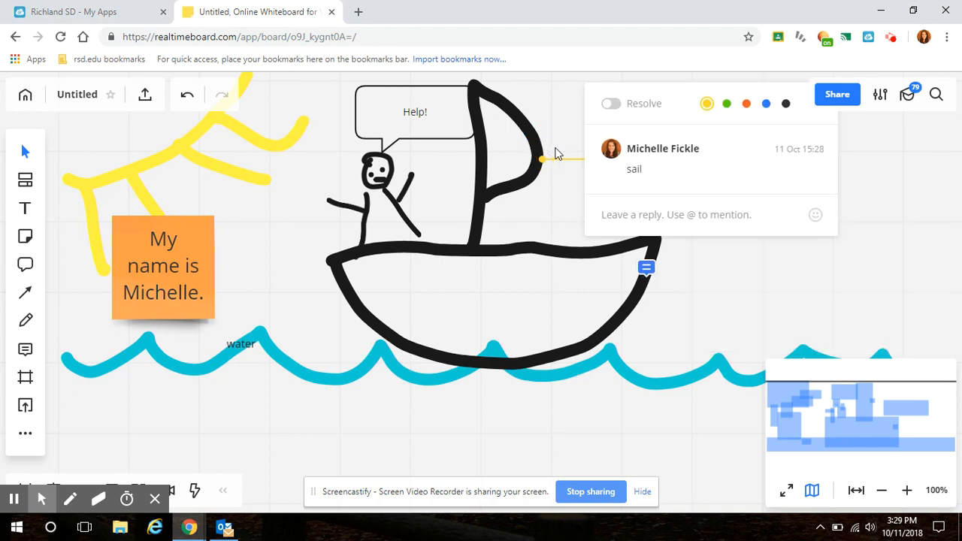
click(745, 106)
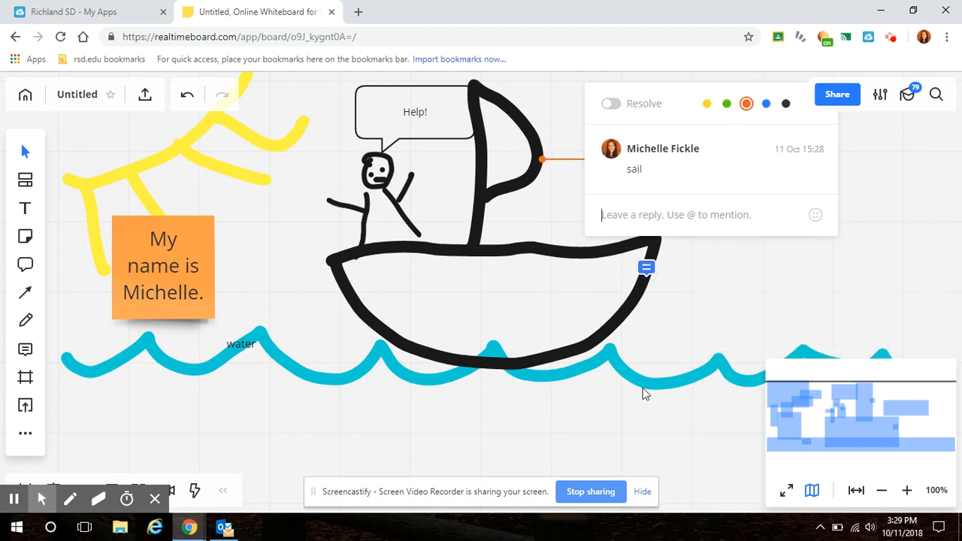
click(577, 432)
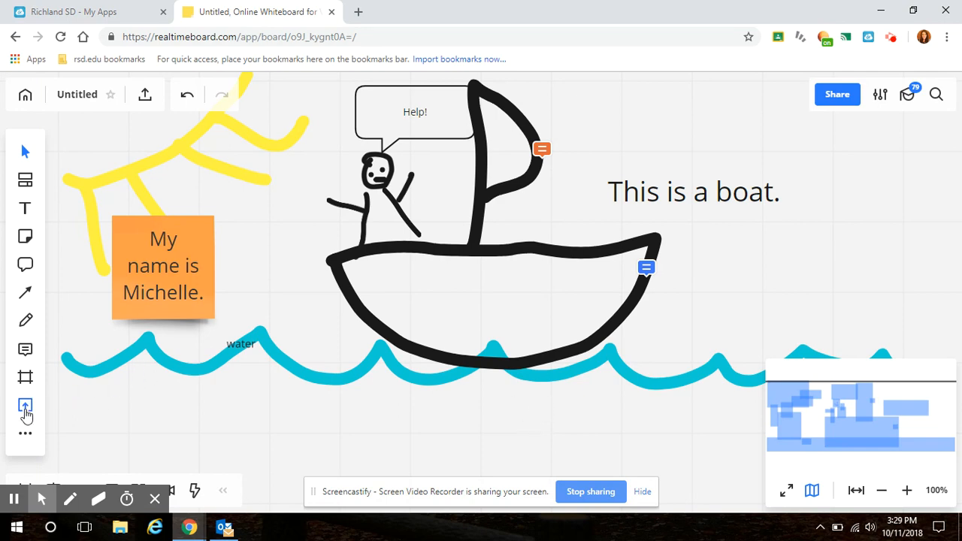
Run a Google image search for "ship" and insert the black-and-white picture of the three-masted sailing ship
click(23, 435)
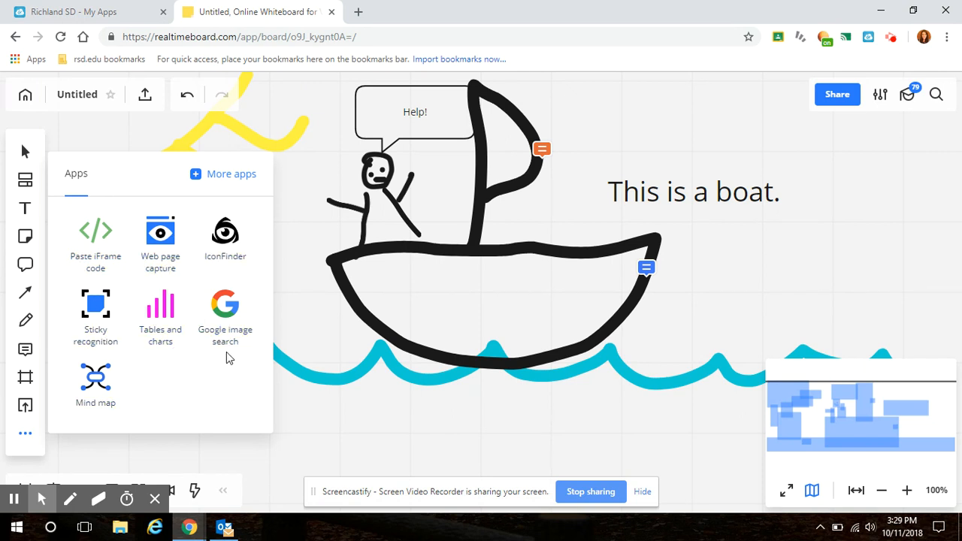
click(253, 351)
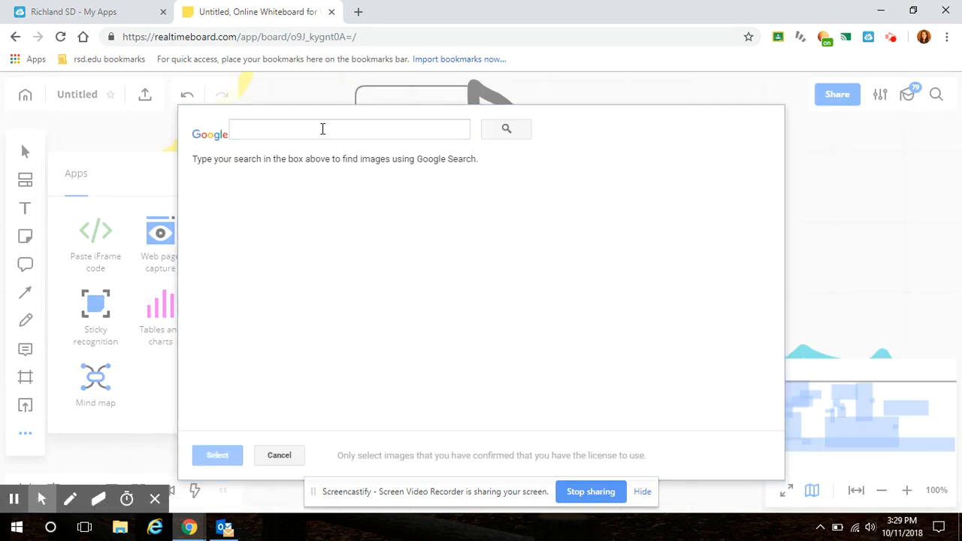
click(322, 130)
text(shi)
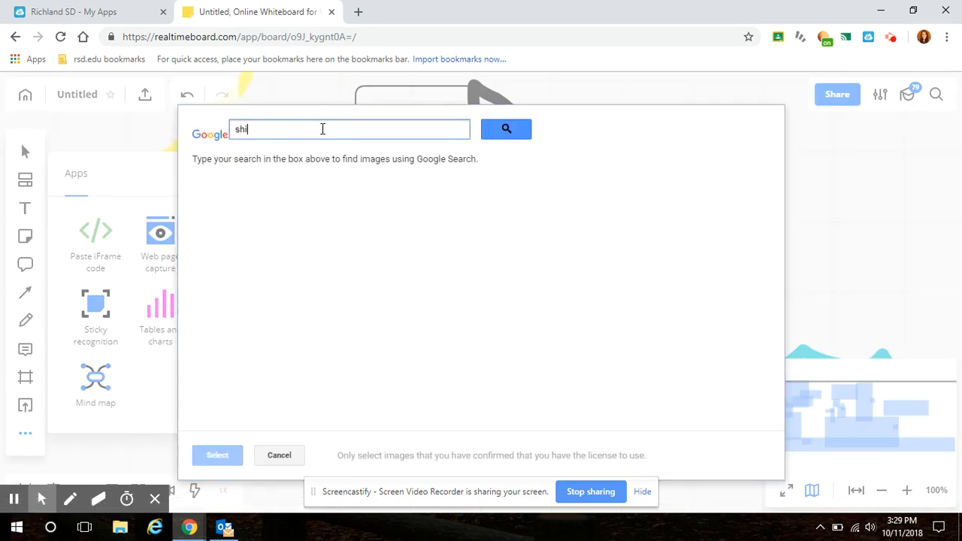
text(p)
key(Return)
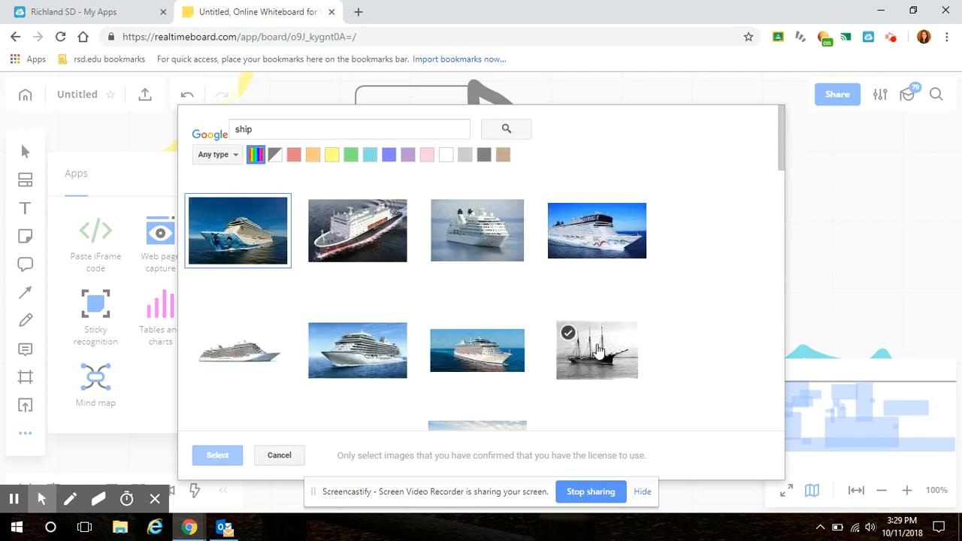
click(600, 350)
click(217, 454)
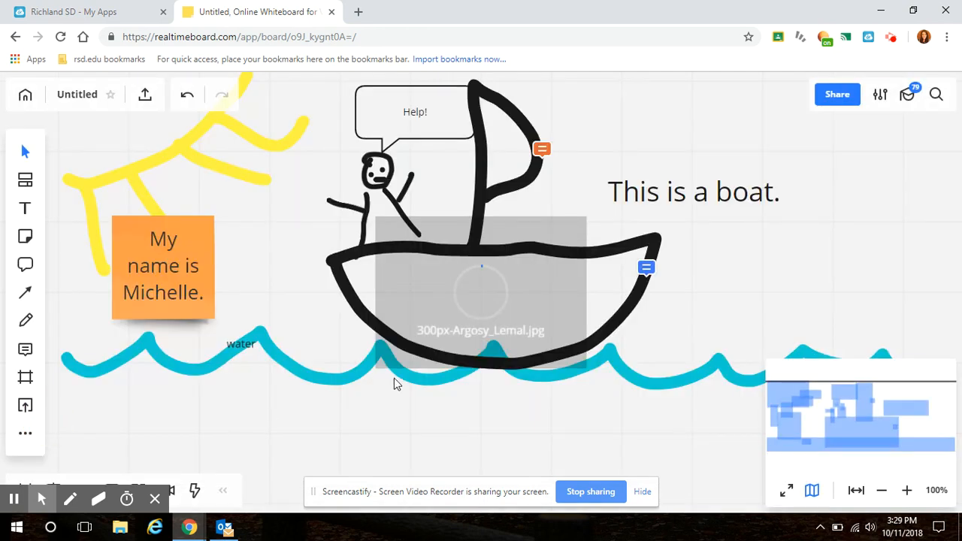
Shrink the ship photo and move it off the boat to the open space below the "This is a boat." text
click(402, 355)
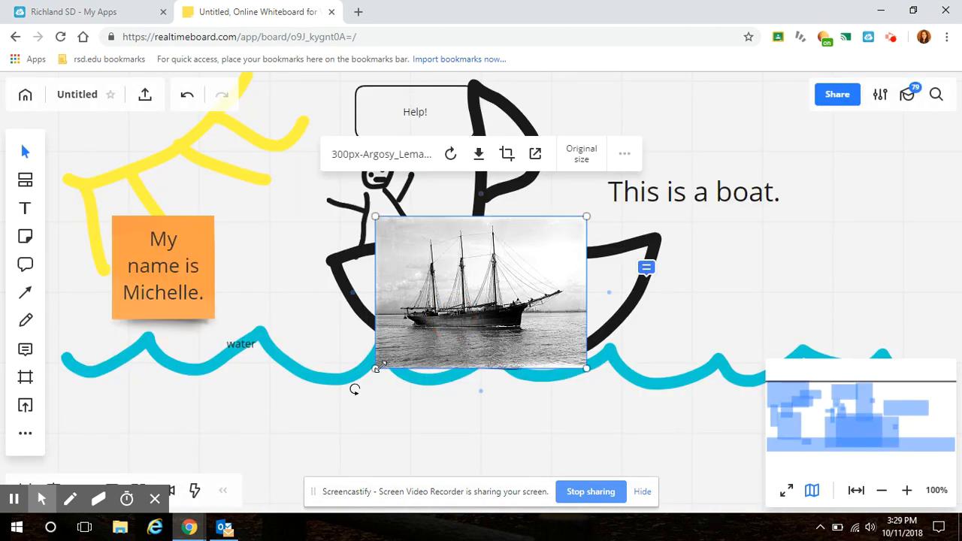
drag(378, 369, 451, 311)
drag(519, 270, 803, 279)
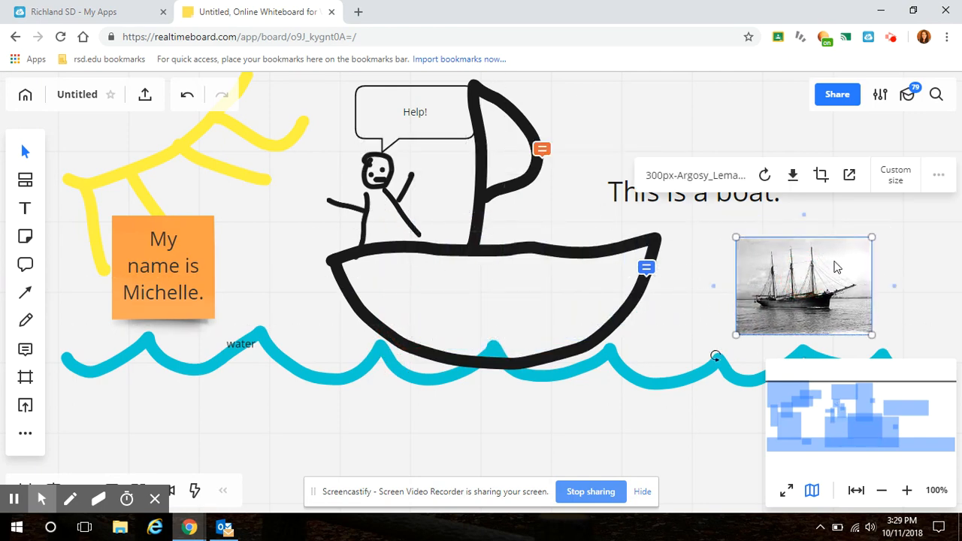
click(675, 426)
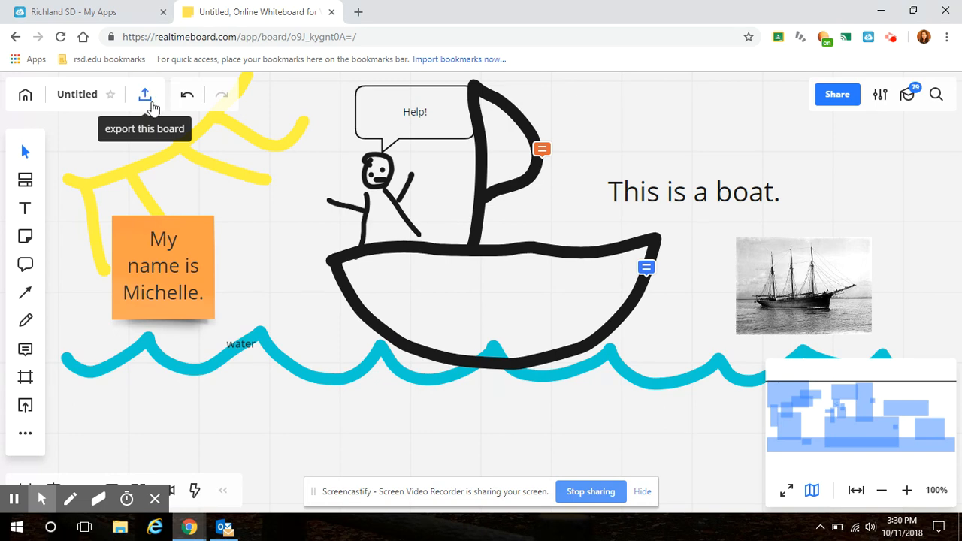
Start sharing the board and save its title as "ship"
click(837, 95)
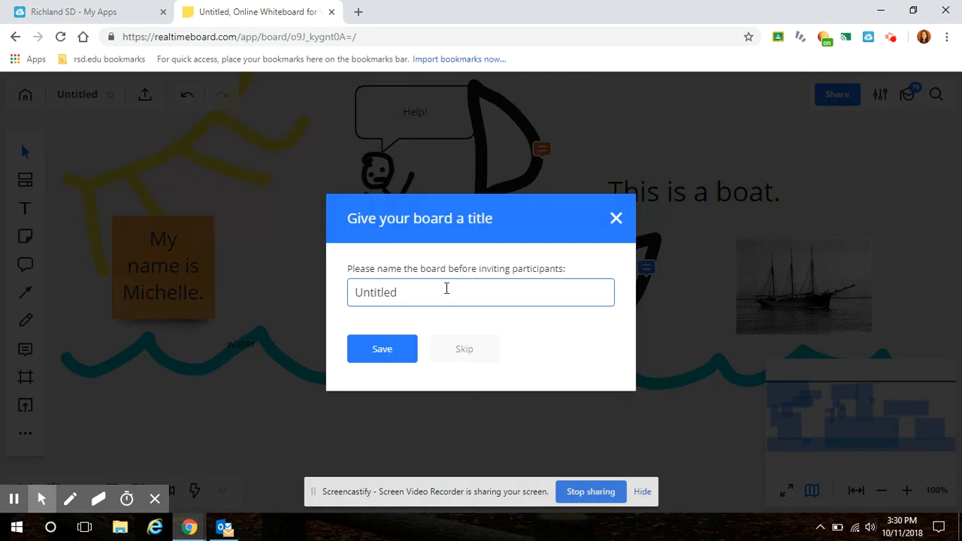
drag(410, 291, 354, 298)
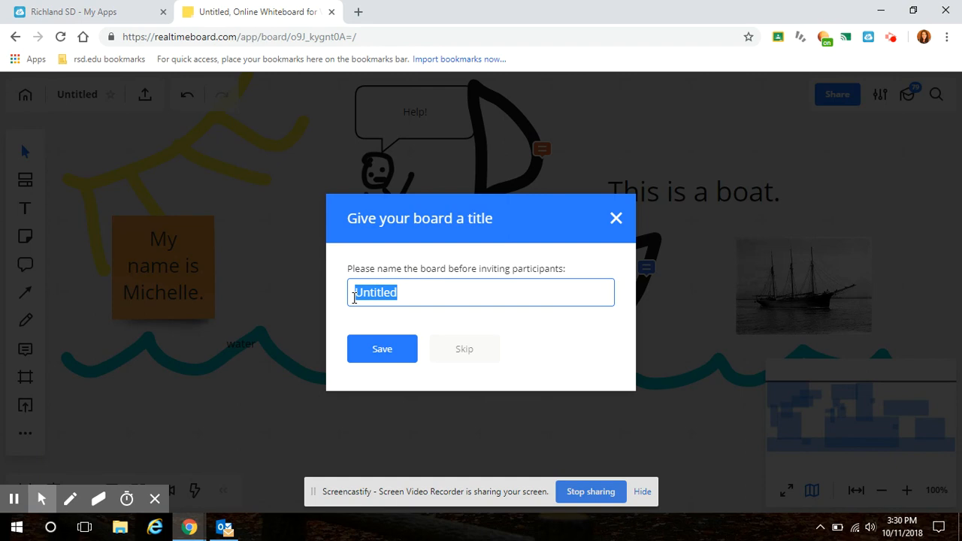
text(ship)
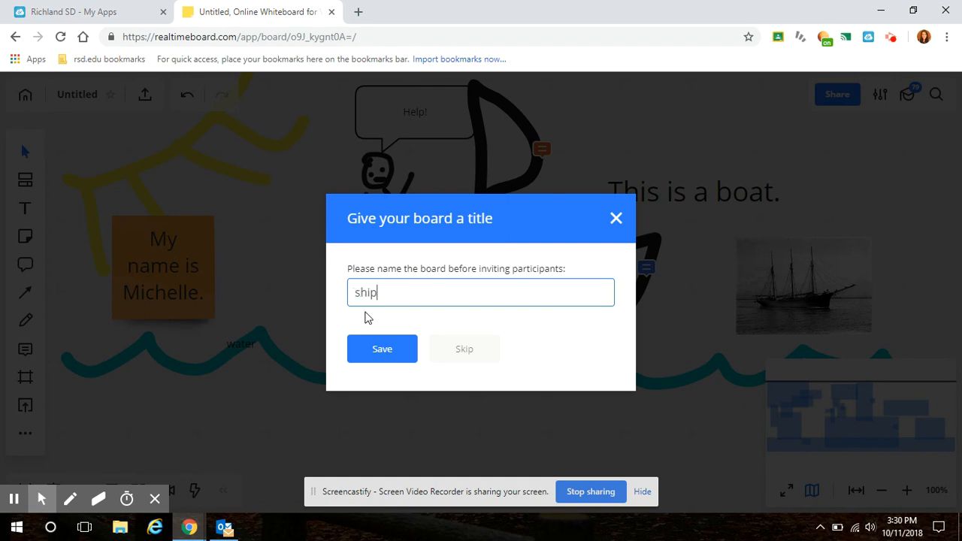
click(393, 354)
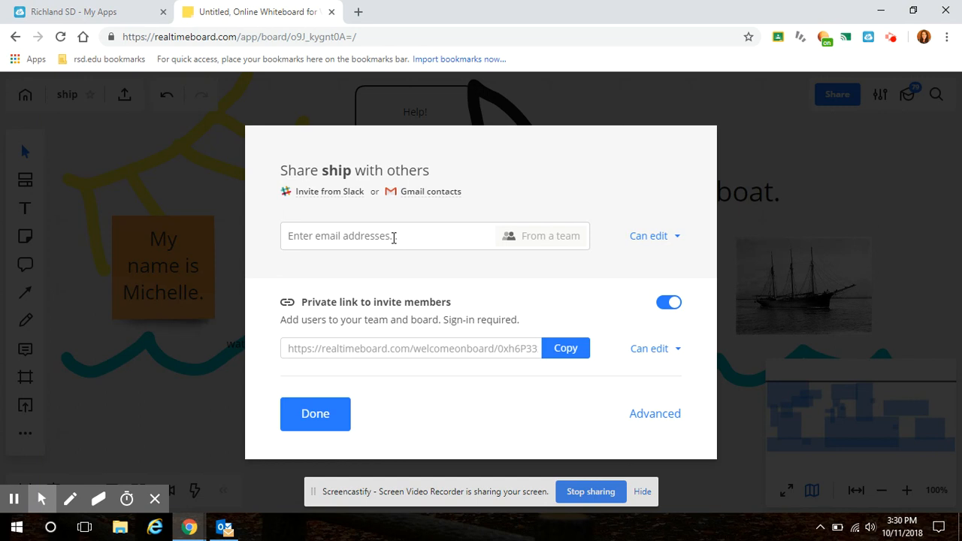
Invite the author's suggested school e-mail address to the board with edit access and send the invitation
text(michelle)
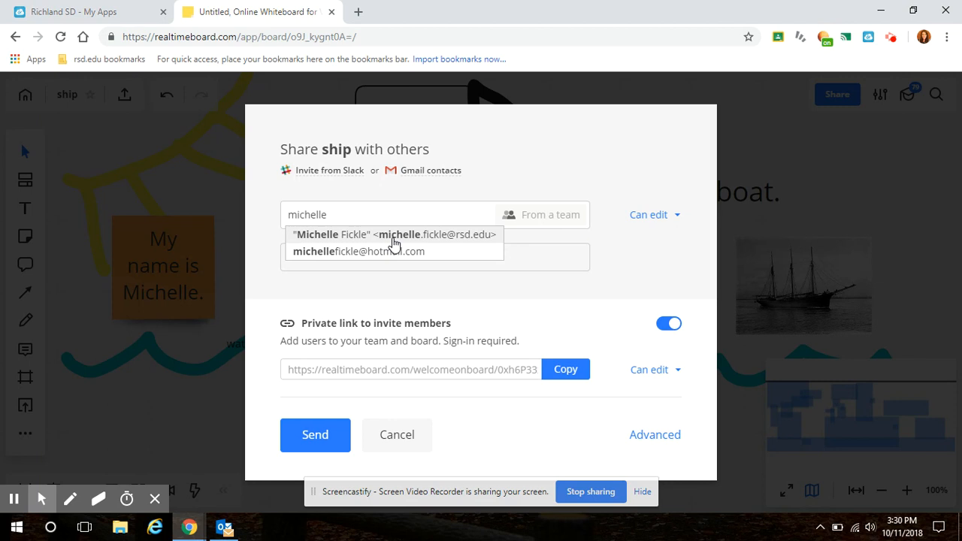
click(394, 237)
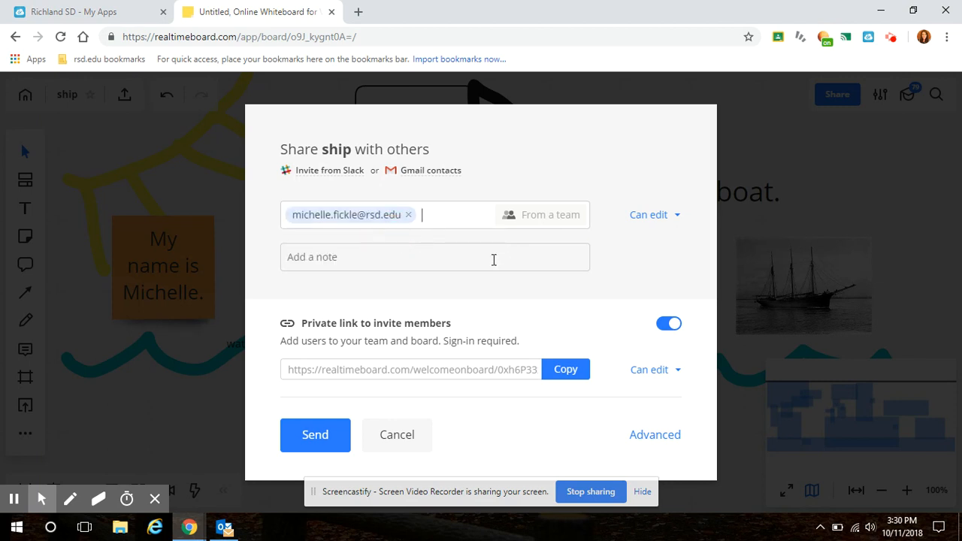
click(325, 441)
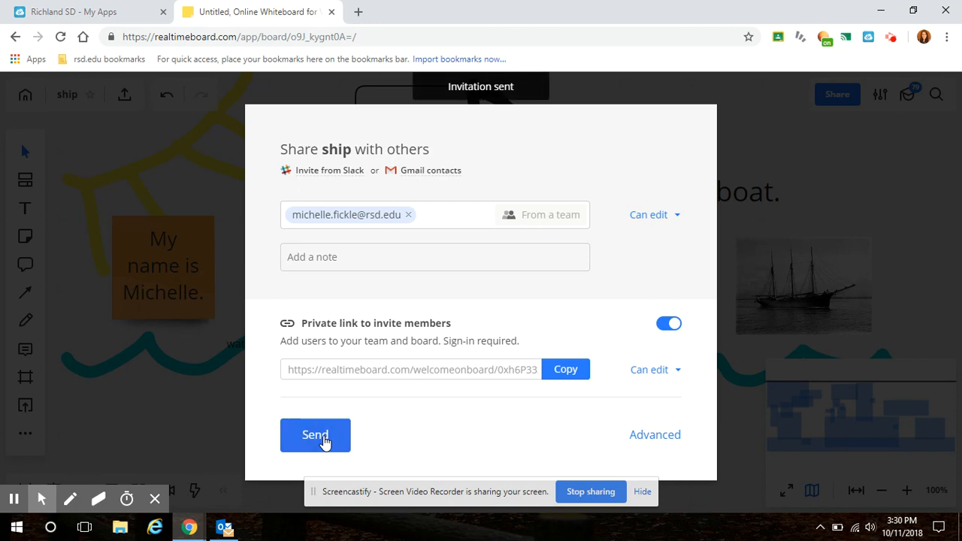